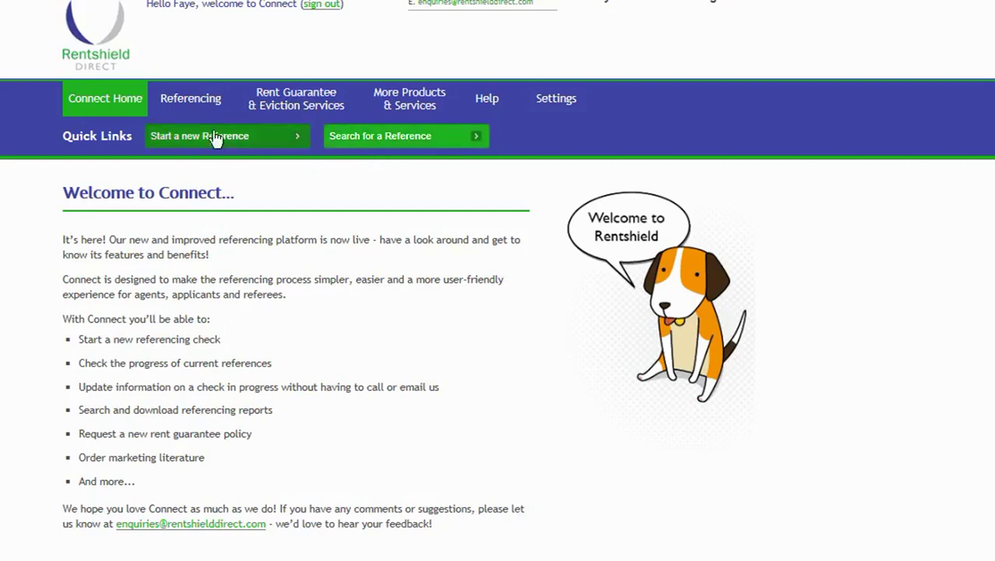
Go to the Referencing page and scroll down to the affordability calculator.
left_click(189, 102)
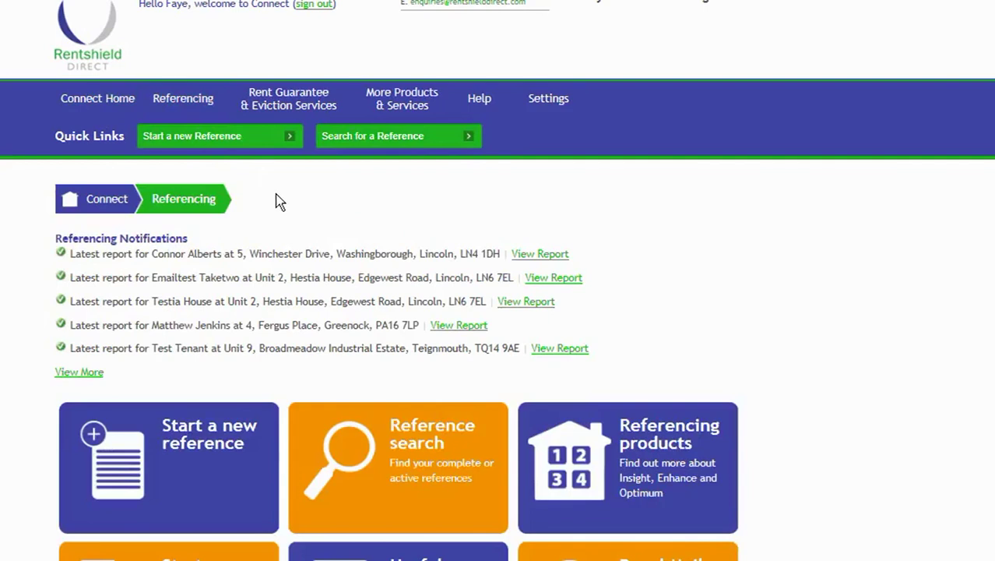
scroll(277, 205, "down", 1)
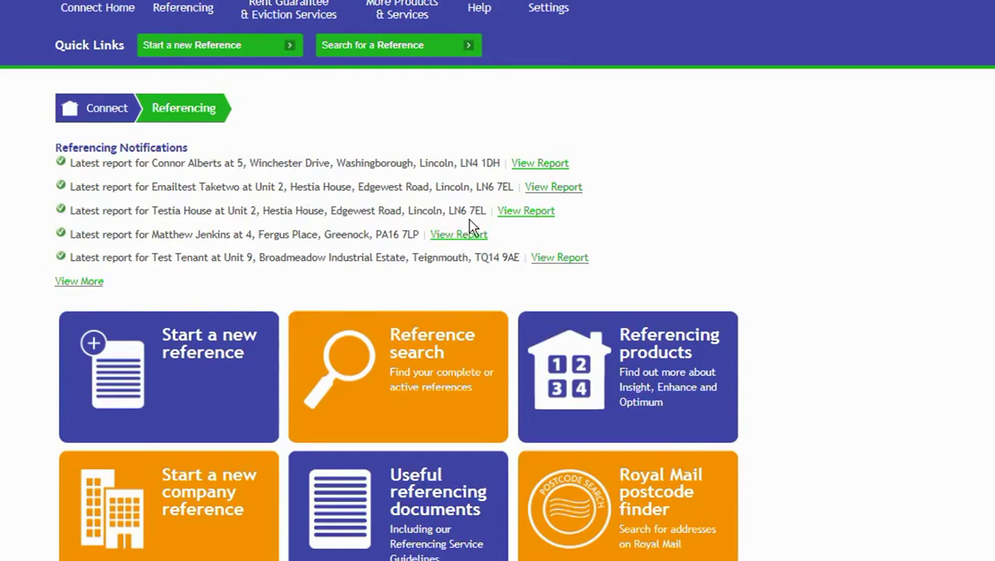
scroll(444, 264, "down", 1)
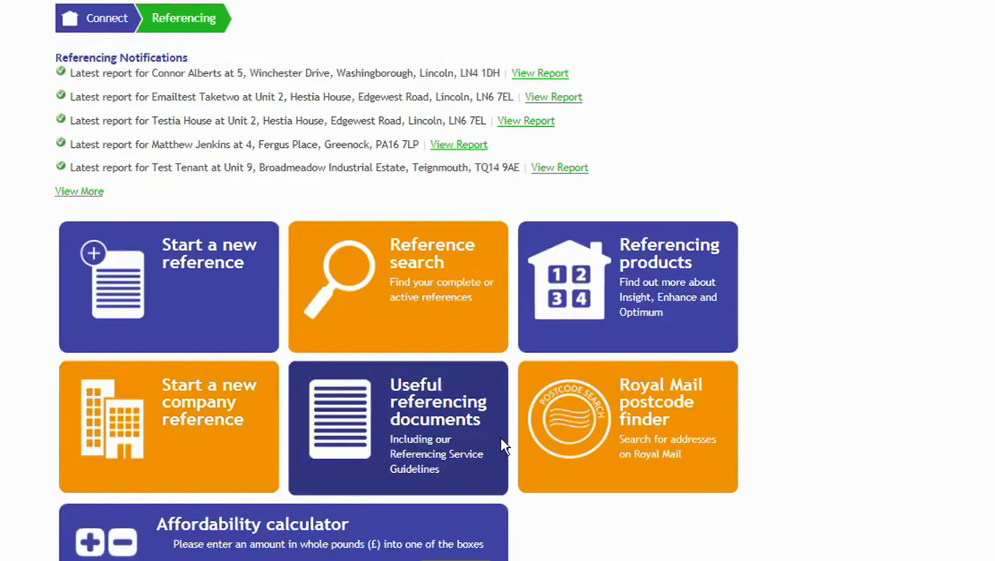
scroll(689, 431, "down", 1)
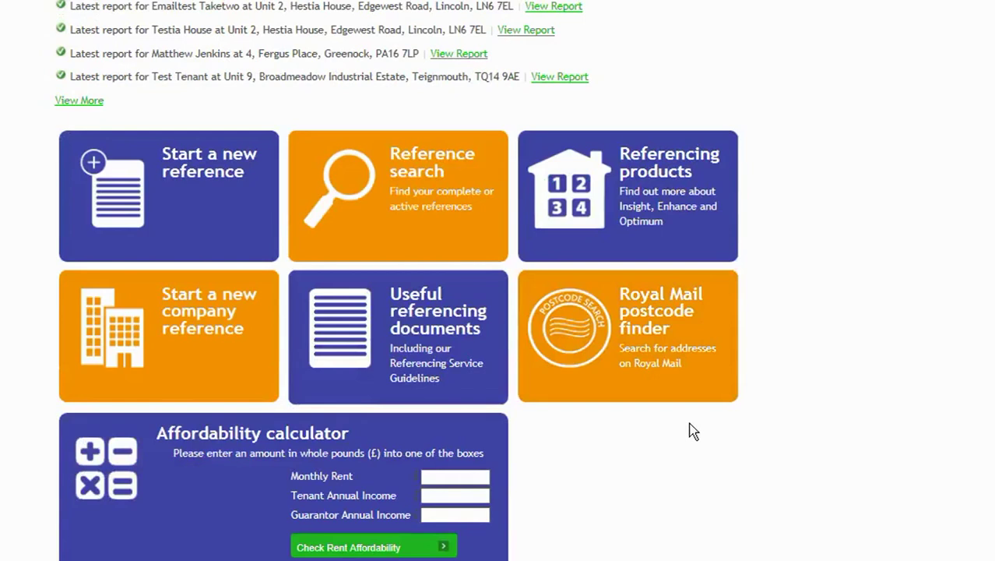
scroll(690, 431, "down", 1)
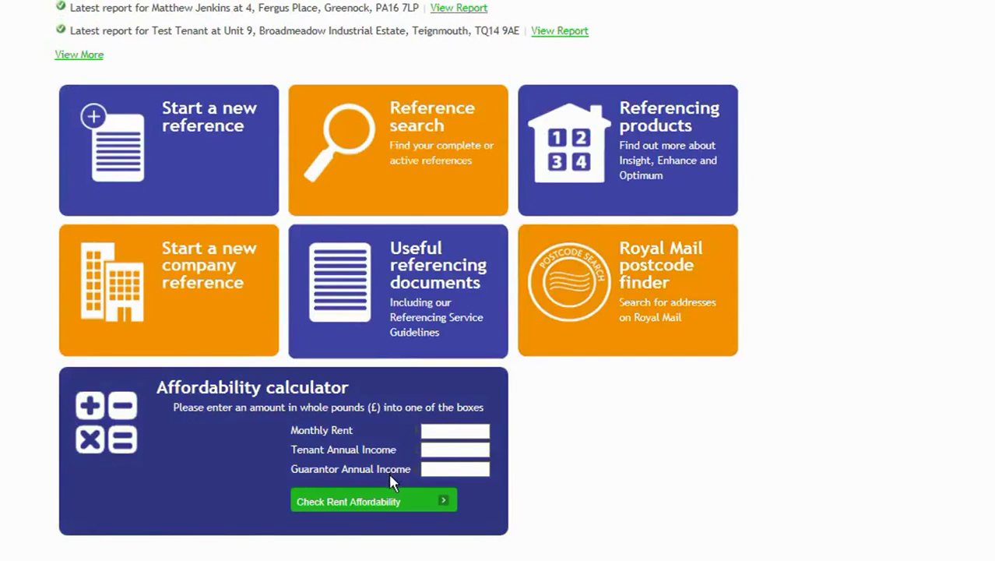
Check rent affordability for a £550 monthly rent.
left_click(461, 429)
type("550")
left_click(337, 504)
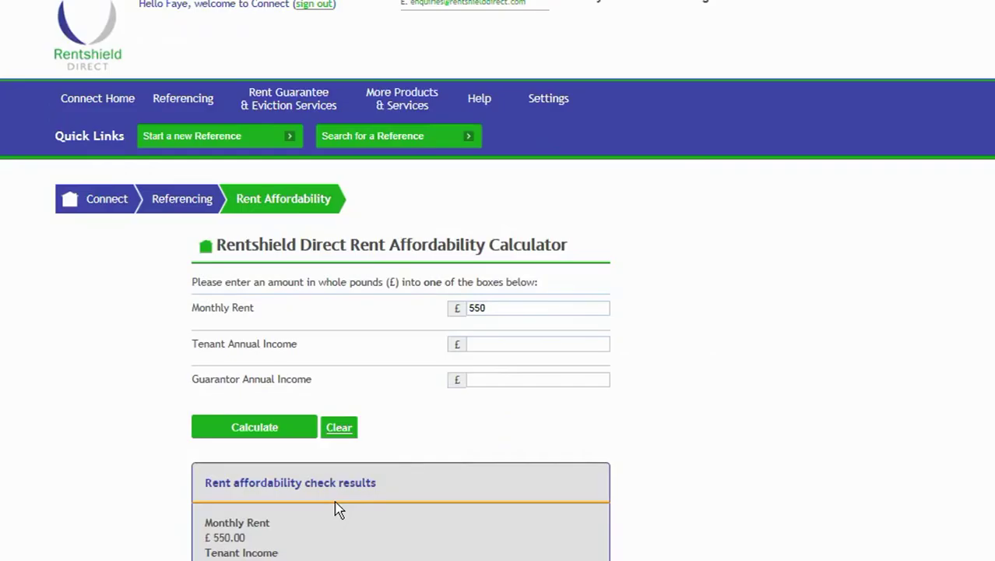
scroll(360, 500, "down", 1)
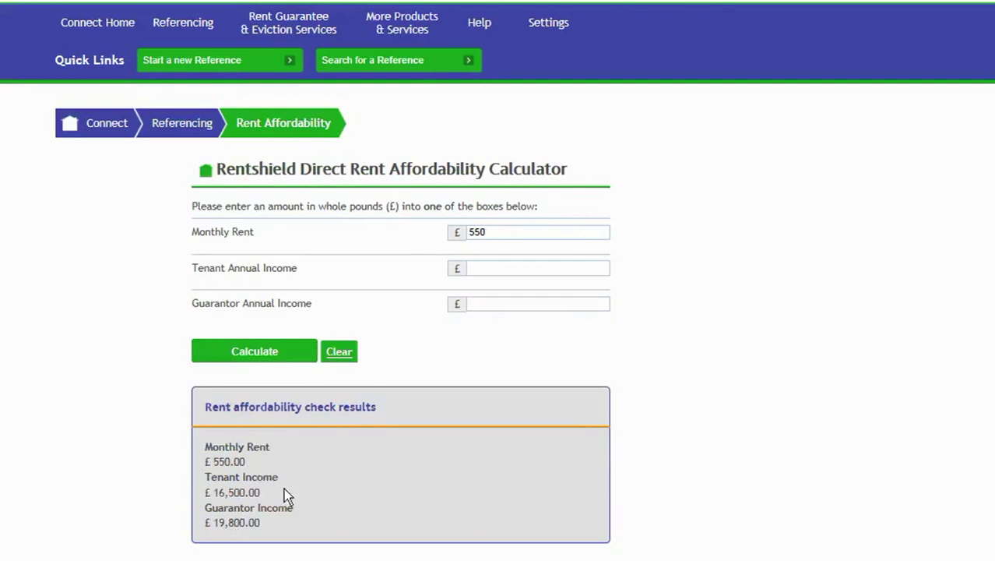
Clear the rent and calculate affordability from a £17,000 tenant annual income.
left_click(509, 232)
key("BackSpace")
key("BackSpace")
key("BackSpace")
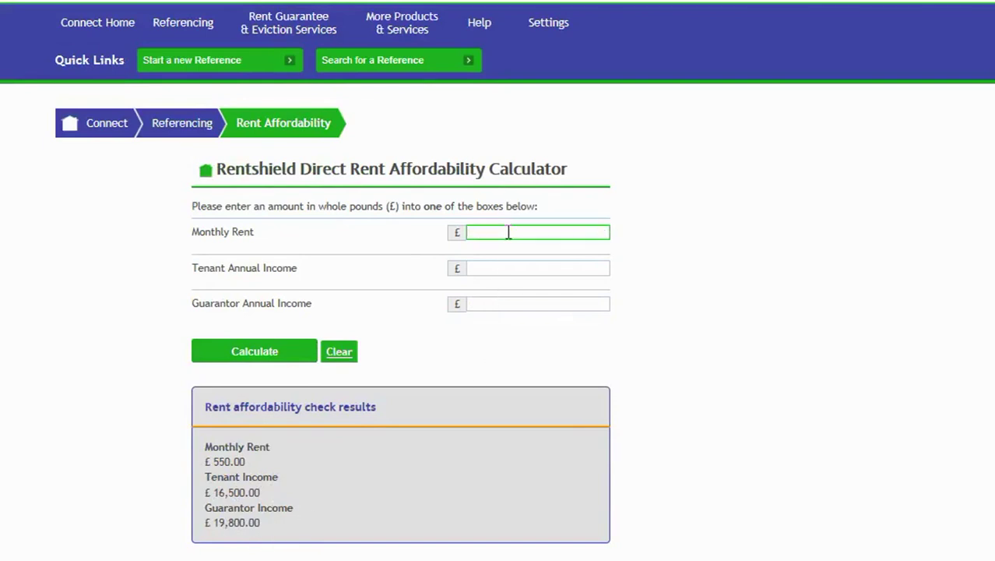
left_click(479, 267)
type("1700")
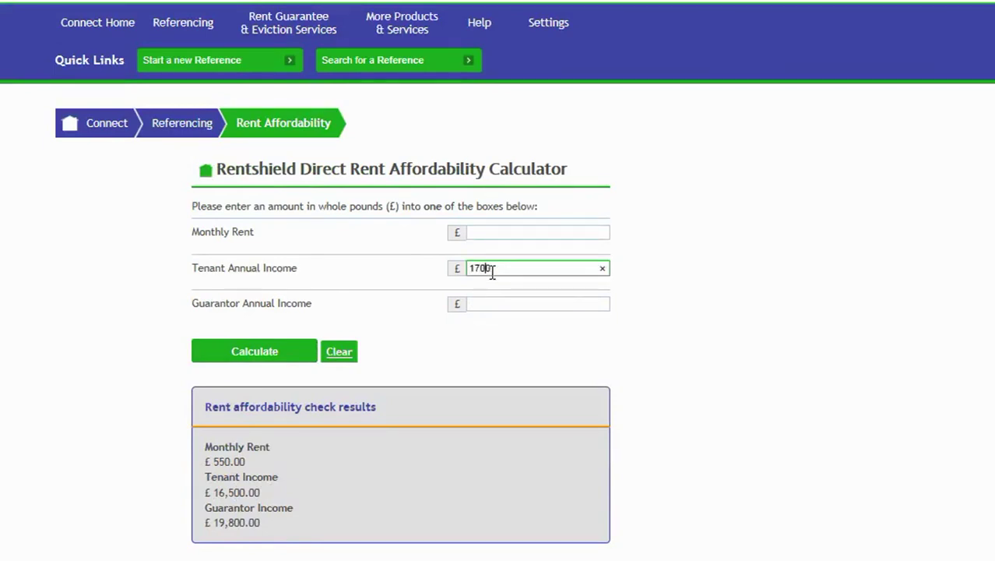
type("0")
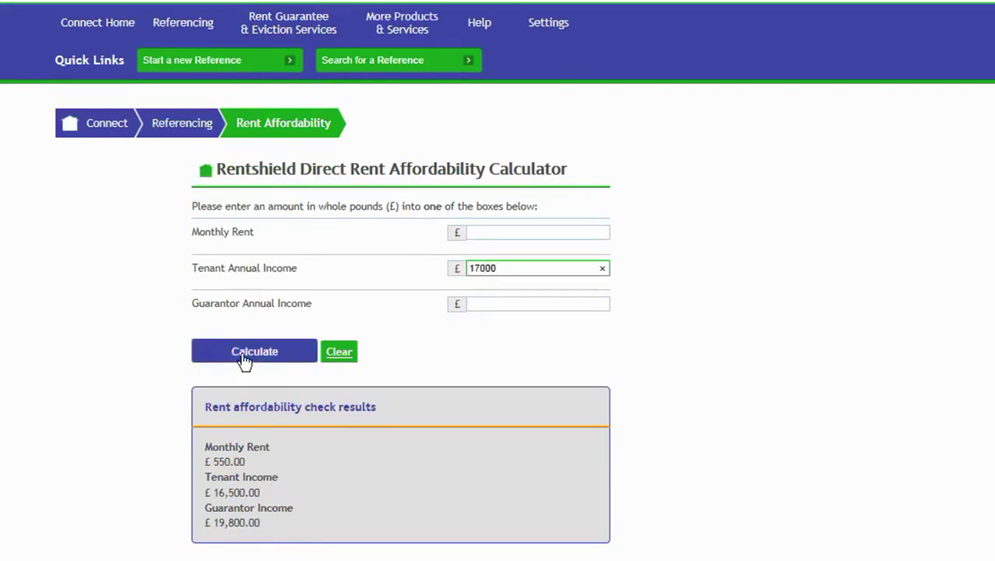
left_click(245, 358)
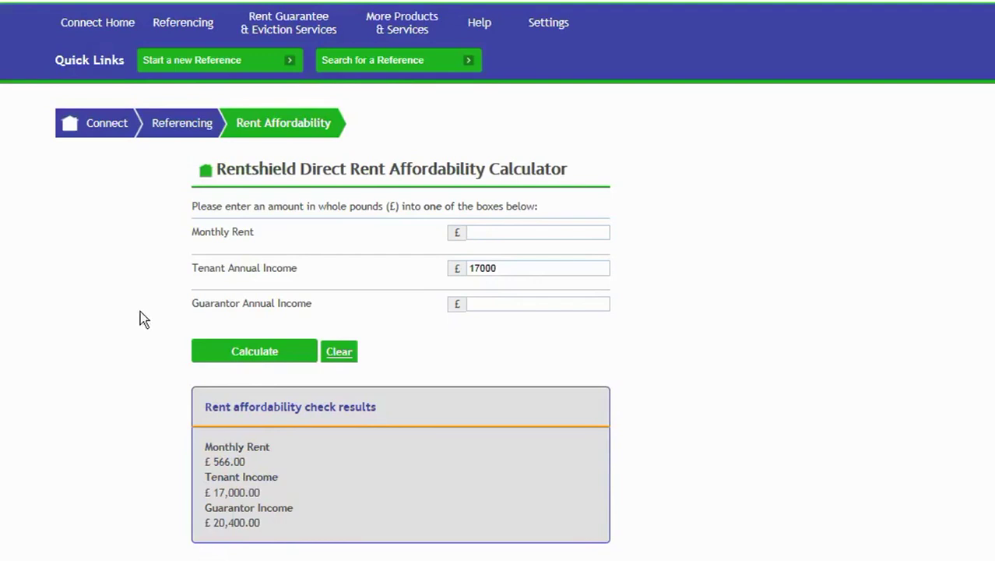
Return to the Referencing page via the breadcrumb and scroll through its options.
left_click(189, 126)
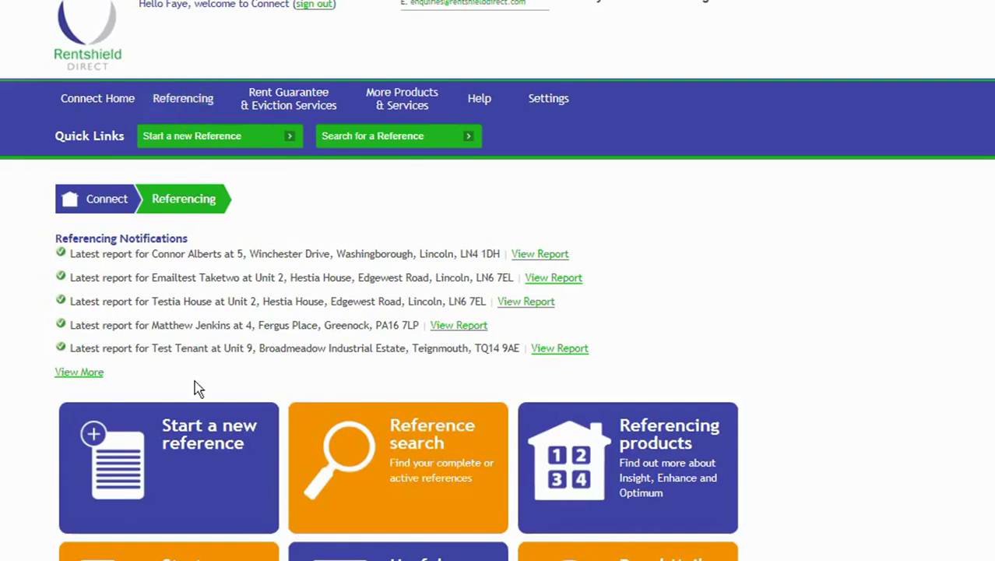
scroll(201, 450, "down", 3)
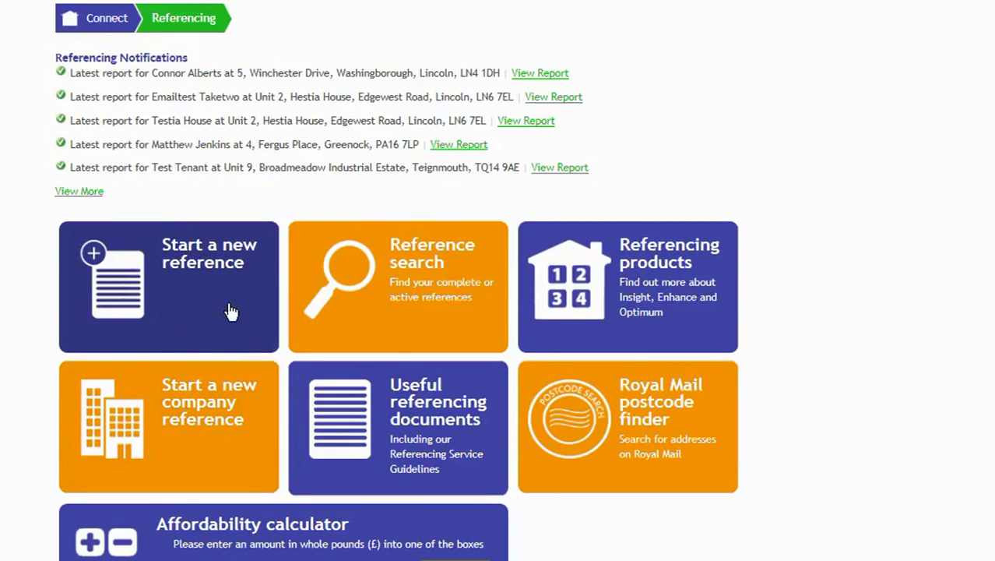
scroll(192, 330, "up", 2)
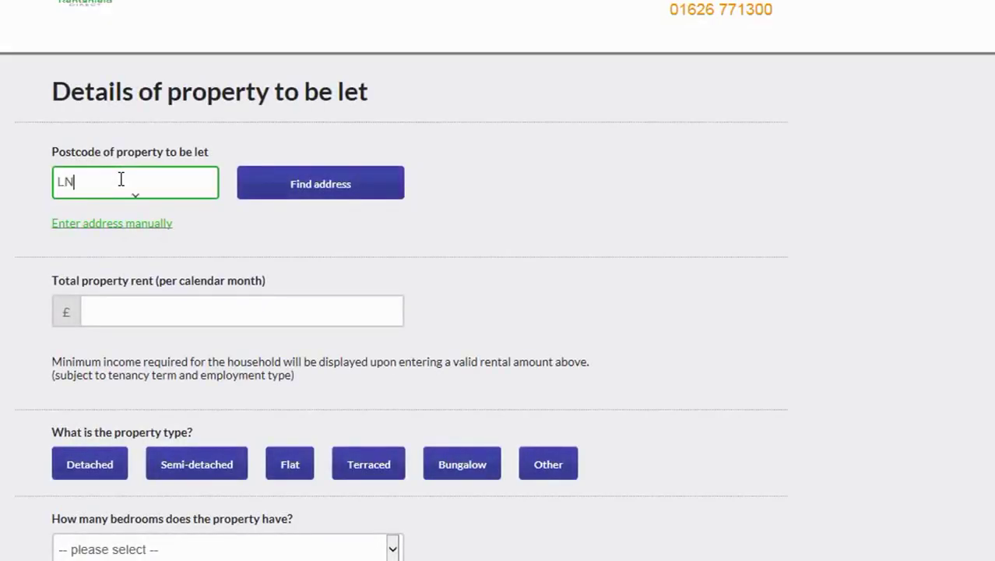
type("2 2SF")
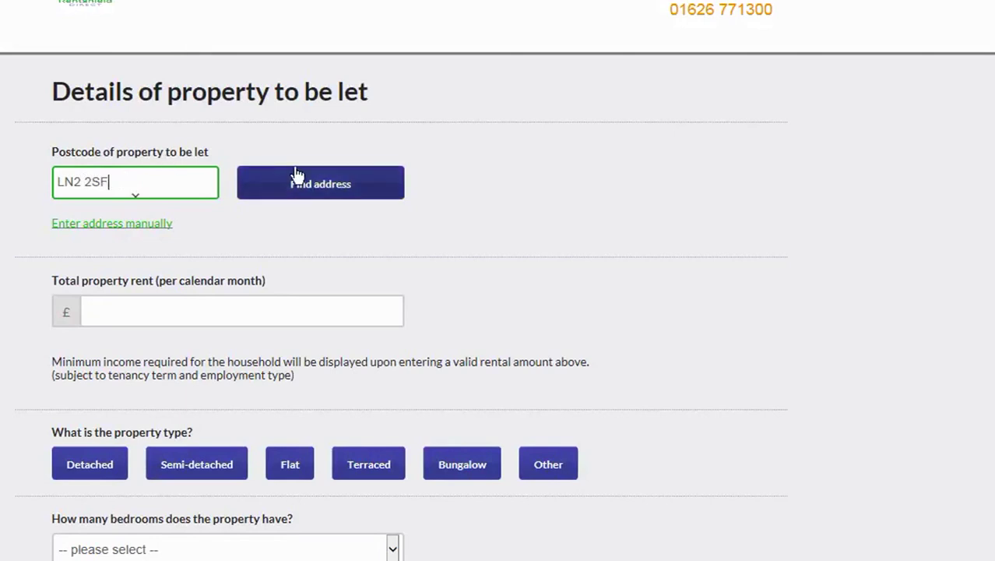
left_click(361, 175)
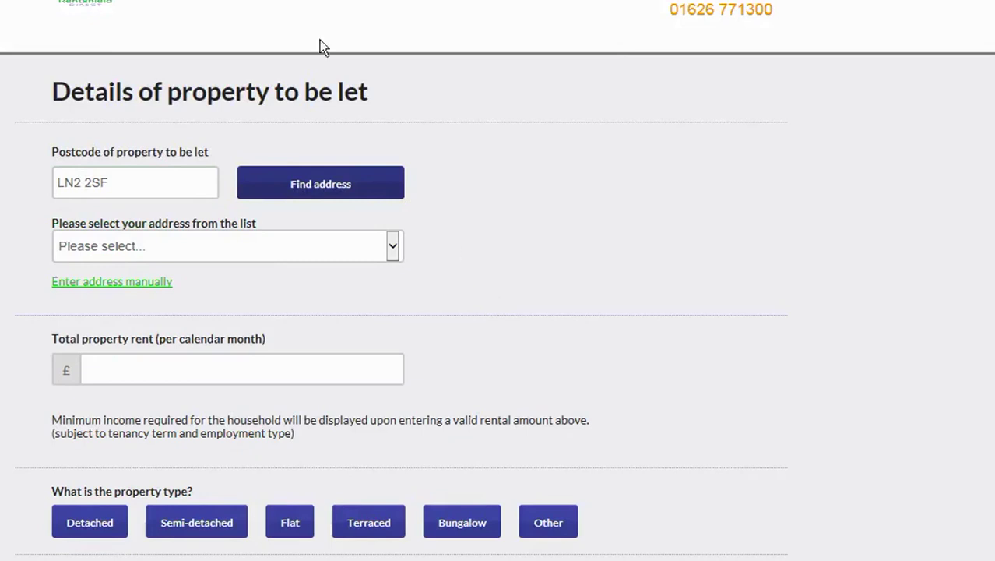
left_click(249, 245)
left_click(234, 272)
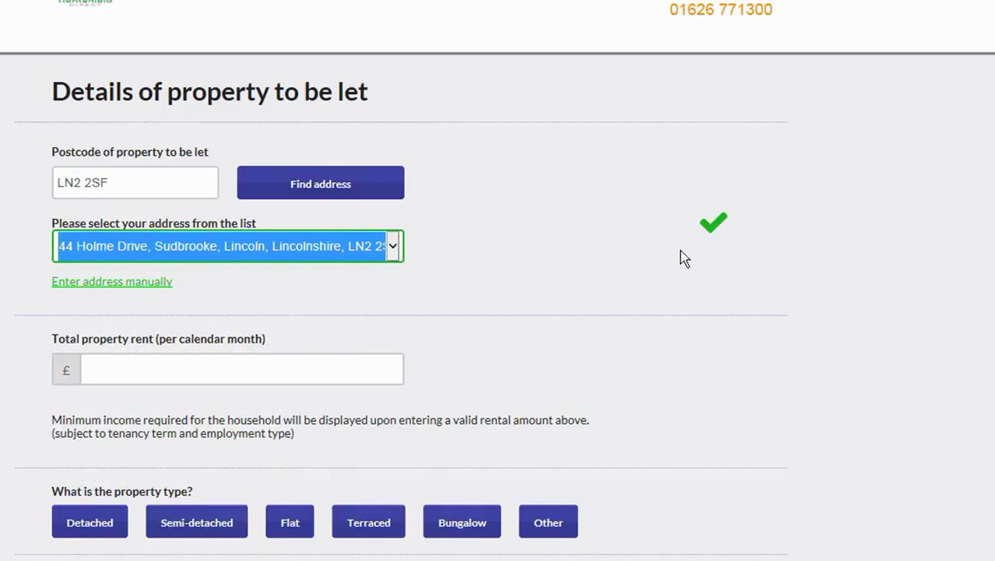
left_click(284, 363)
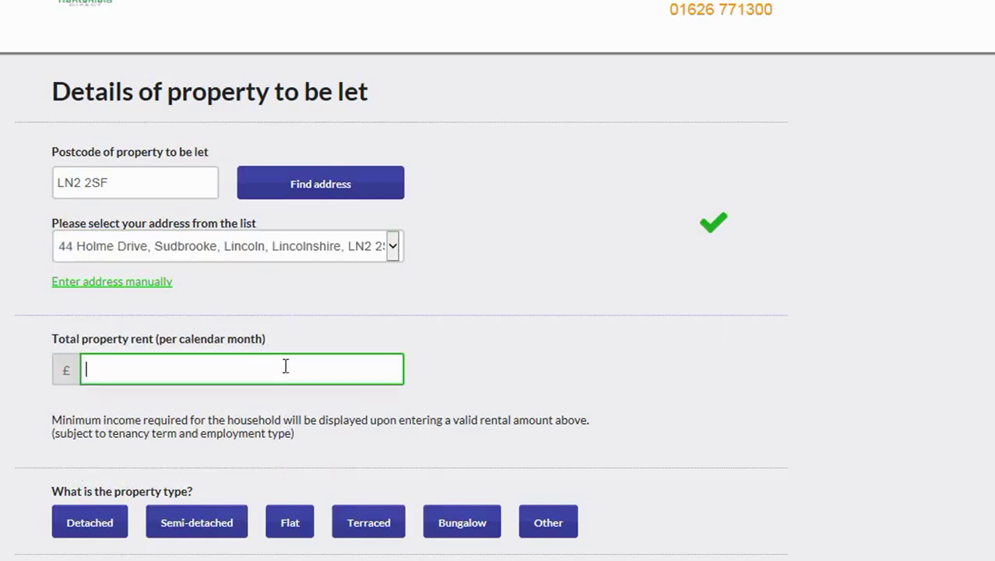
type("550")
left_click(686, 402)
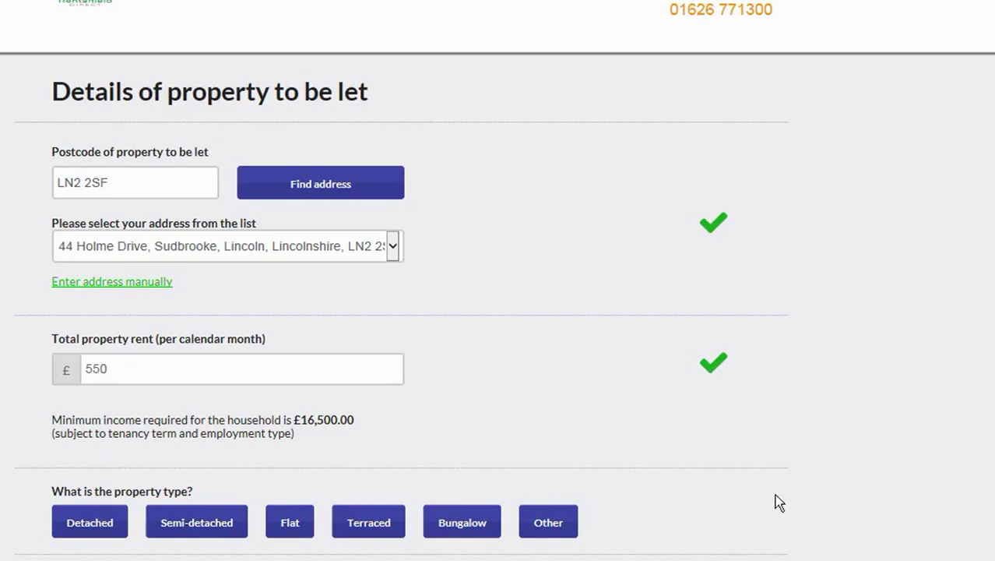
Record the property as detached with 4 bedrooms.
scroll(781, 476, "down", 1)
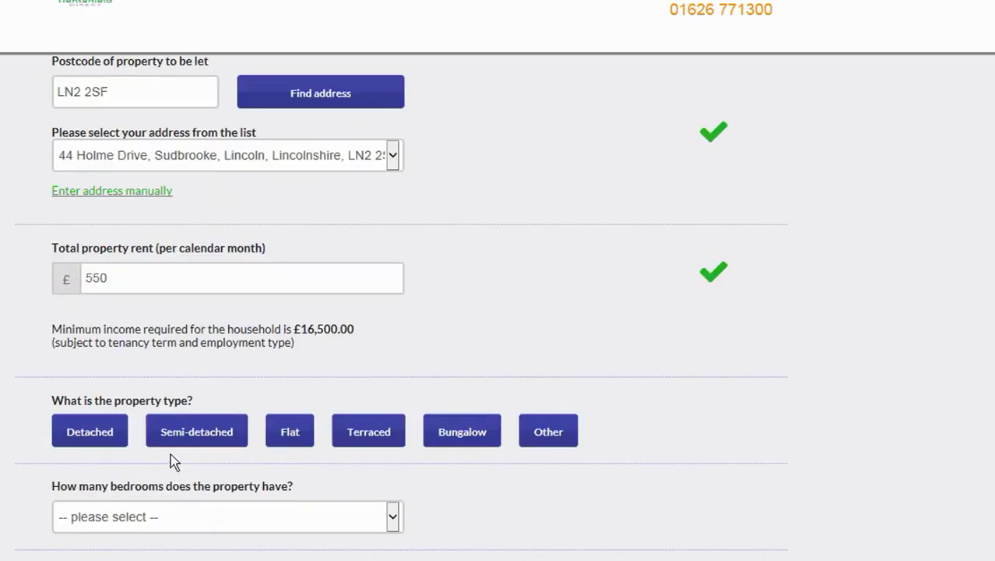
left_click(71, 436)
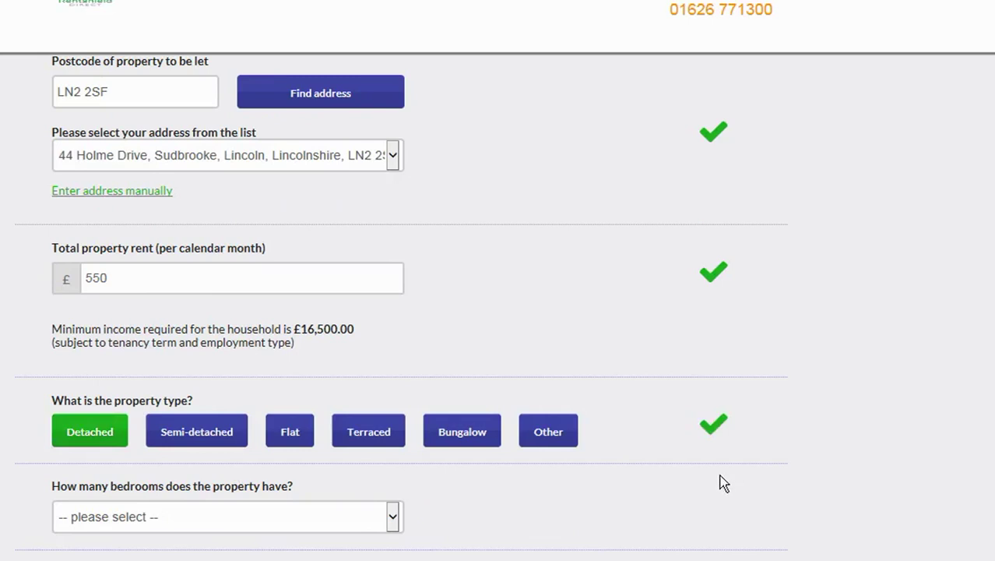
scroll(719, 483, "down", 1)
left_click(190, 426)
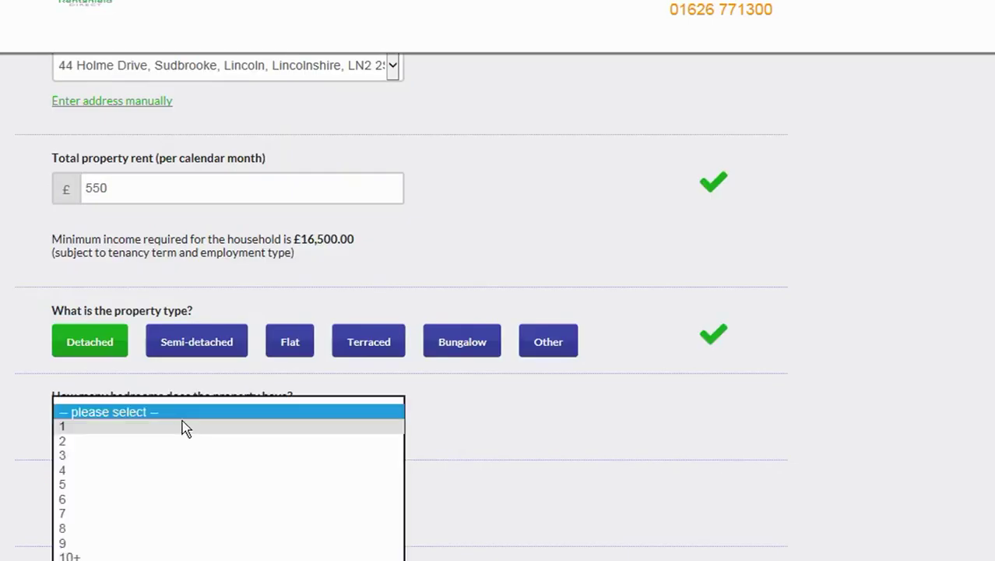
left_click(160, 470)
left_click(662, 504)
Set a 12-month tenancy term starting 29/11/2017.
scroll(668, 502, "down", 3)
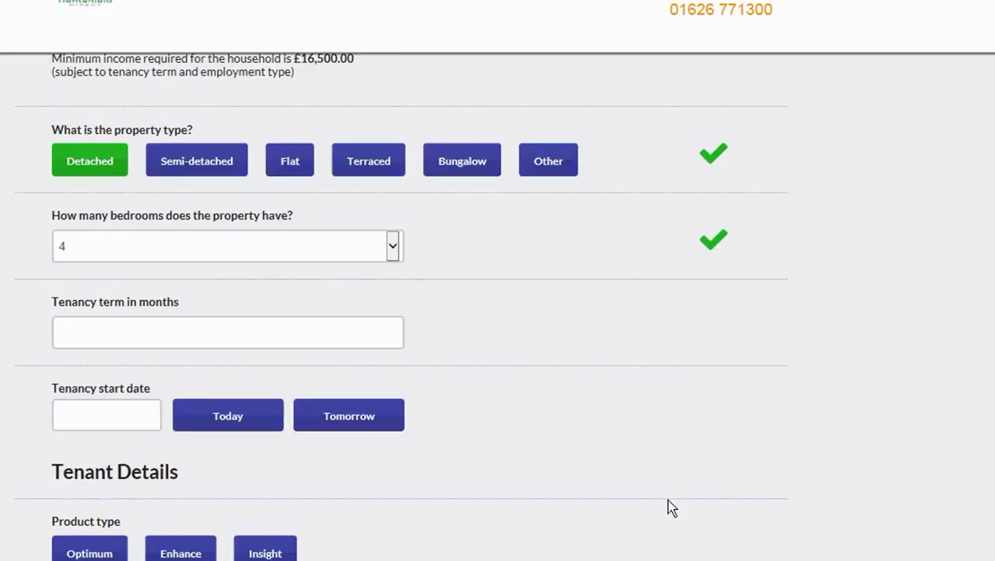
left_click(86, 243)
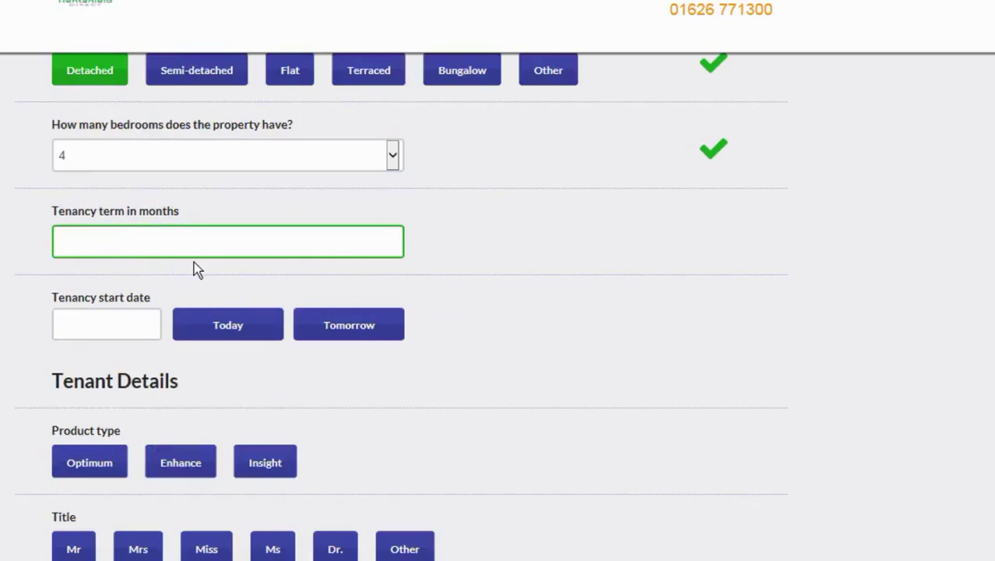
type("12")
left_click(577, 367)
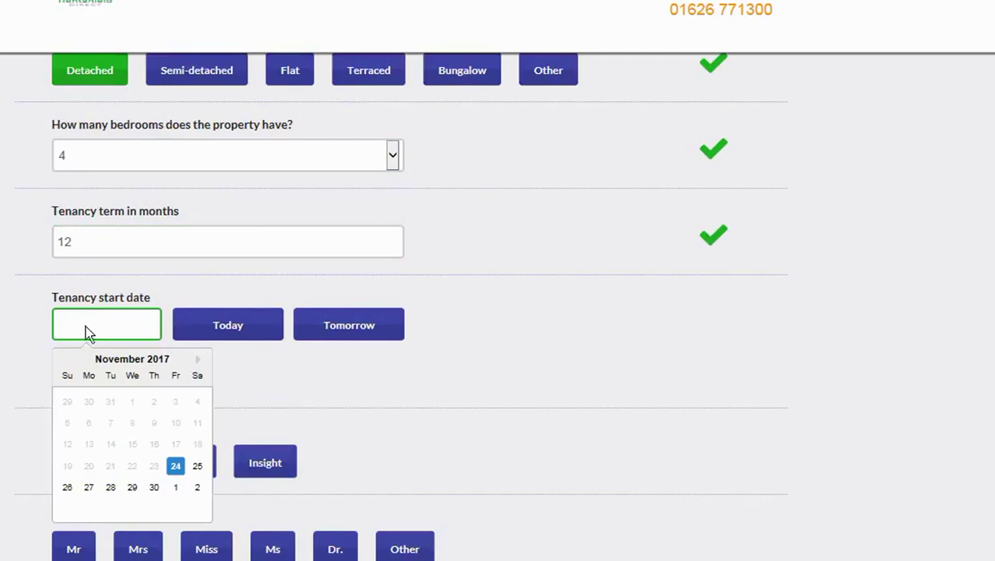
left_click(133, 487)
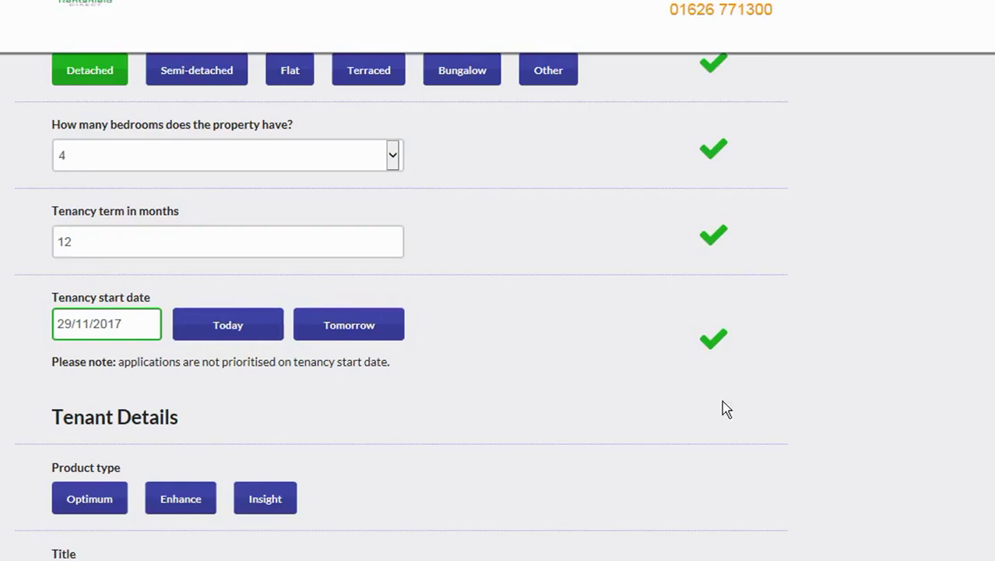
left_click(740, 474)
scroll(742, 472, "down", 1)
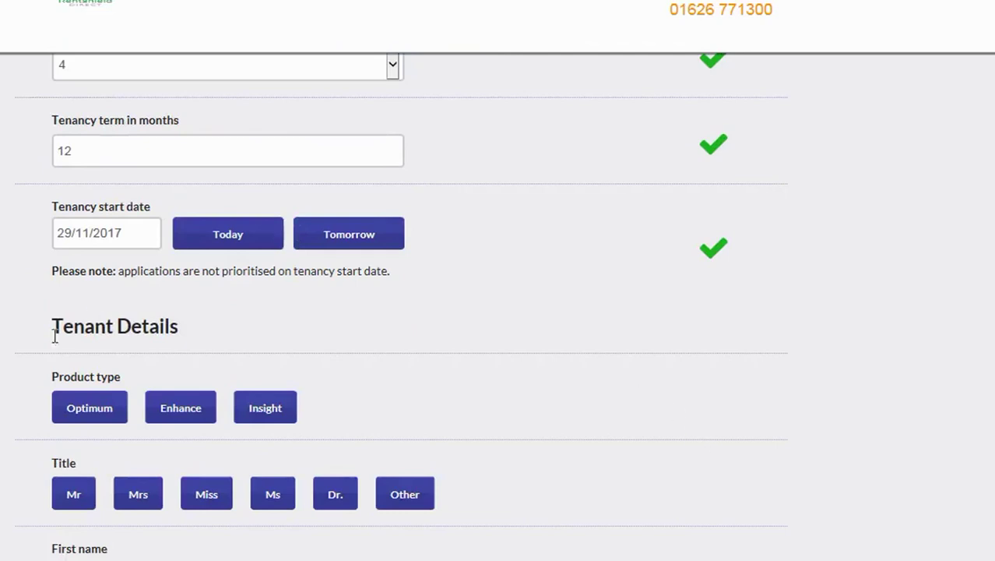
Choose the Optimum product and enter the tenant's title Mrs, first name and last name.
left_click(93, 418)
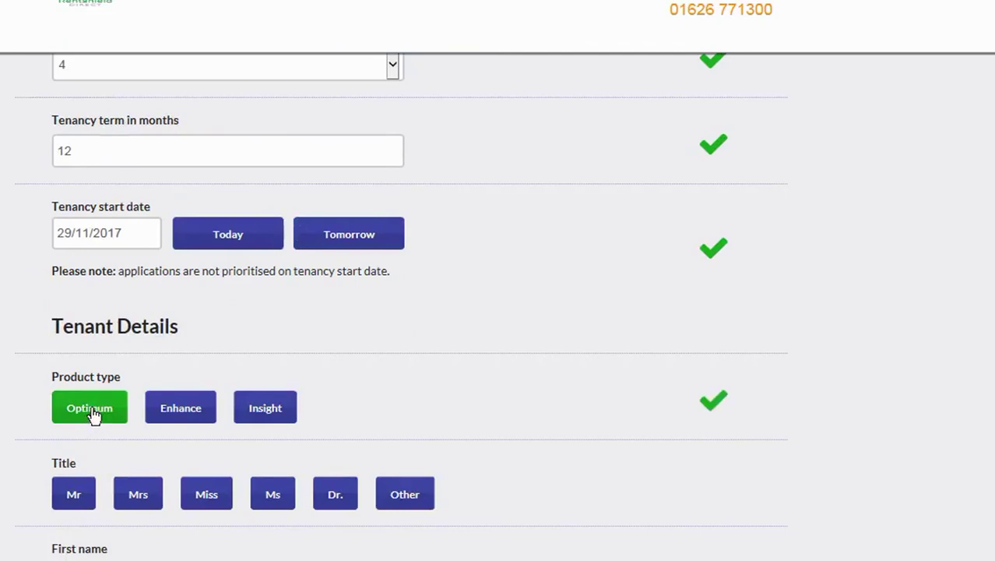
scroll(786, 477, "down", 1)
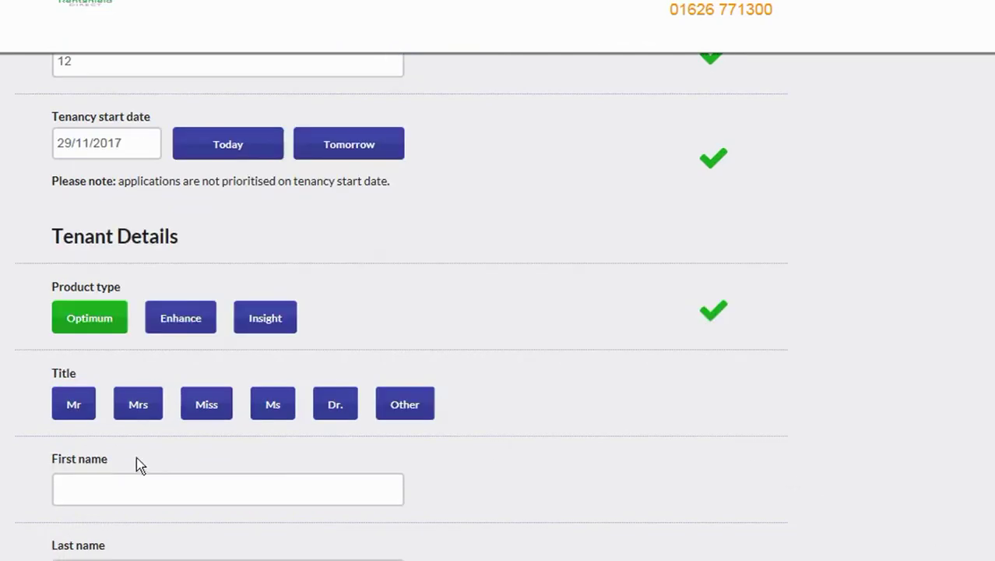
left_click(136, 403)
left_click(178, 491)
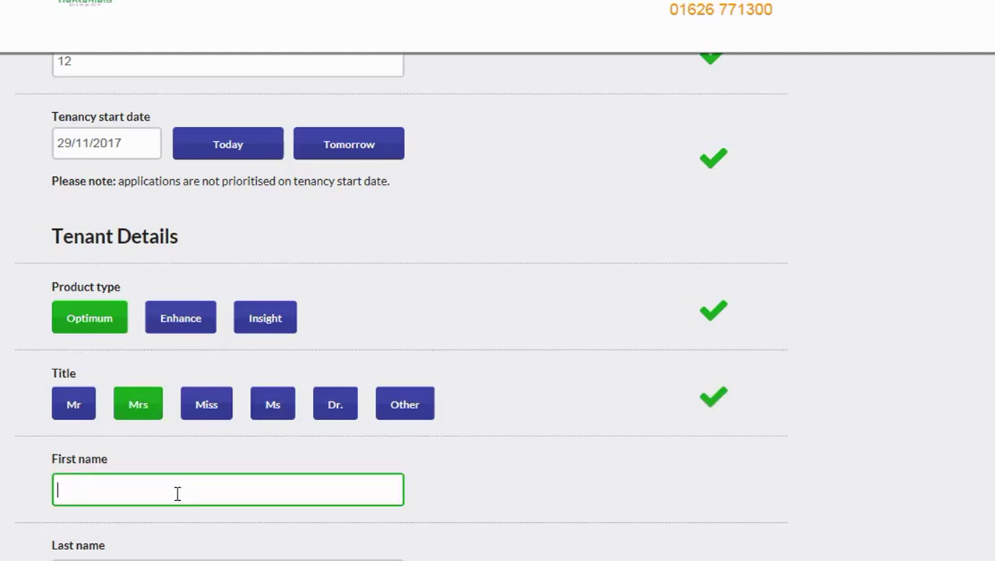
type("Faye")
left_click(744, 502)
scroll(582, 447, "down", 2)
left_click(158, 404)
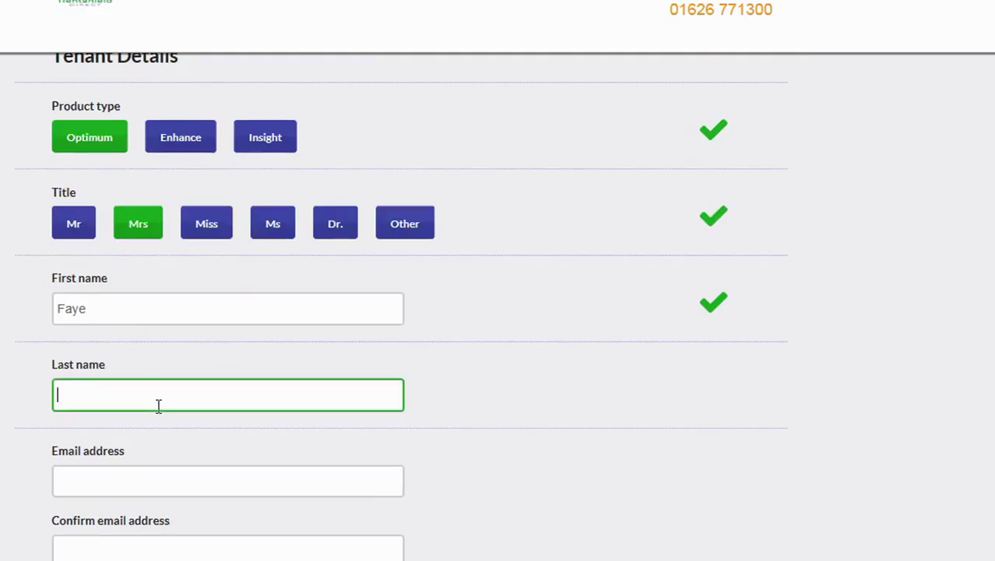
type("test")
Enter the tenant's e-mail address and confirm it.
left_click(155, 473)
scroll(257, 448, "down", 1)
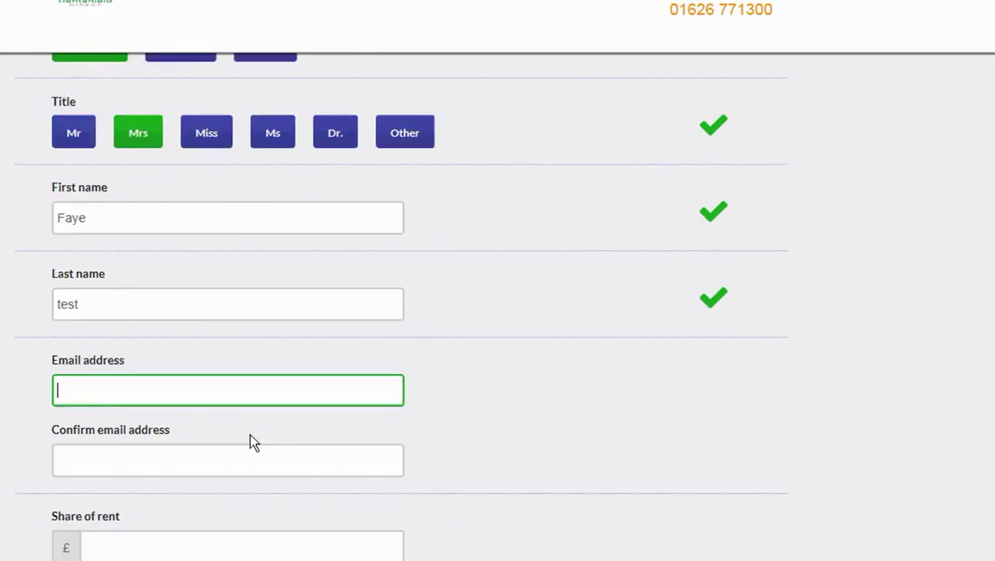
type("fayetest@test.com")
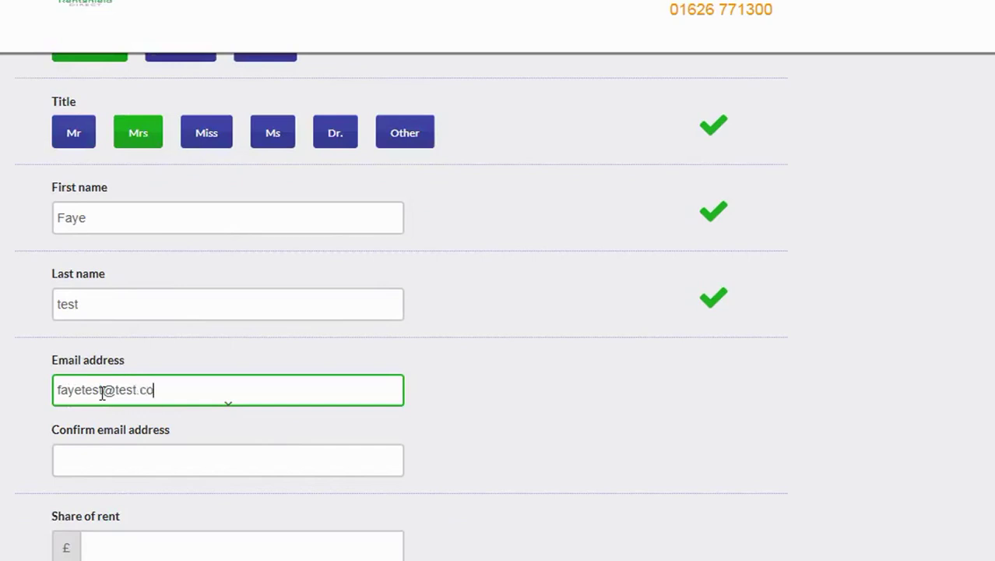
left_click(107, 466)
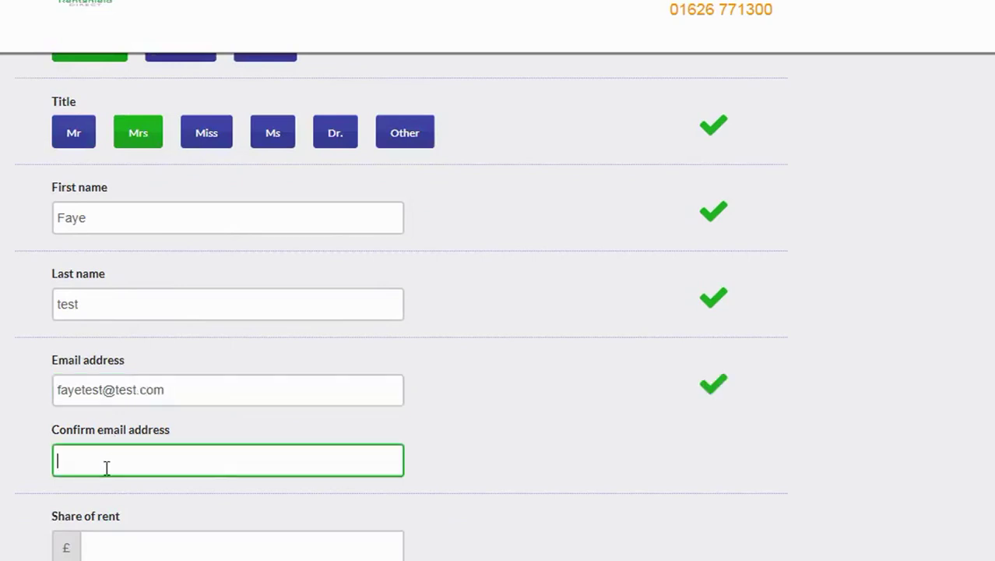
type("fayetest@test.com")
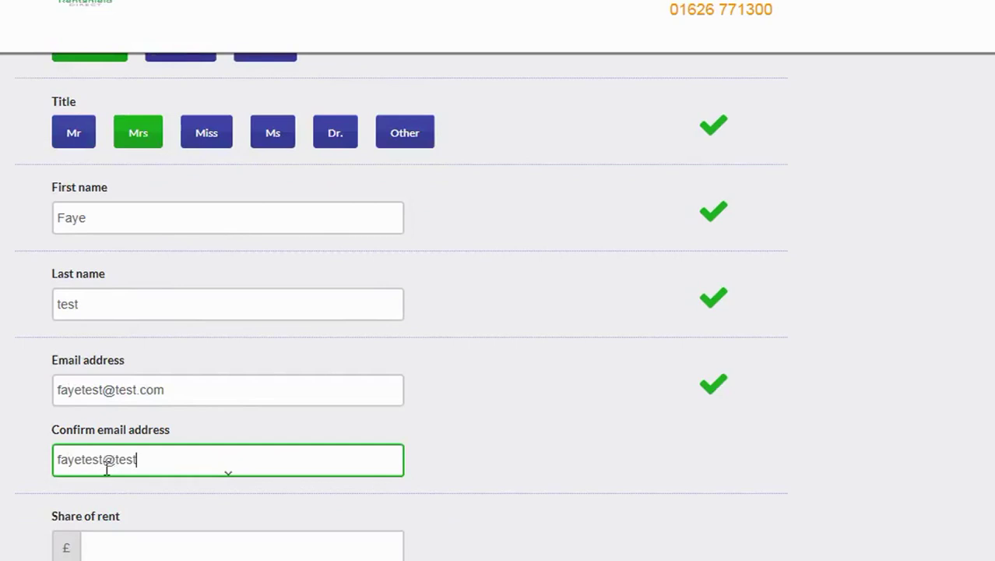
left_click(815, 504)
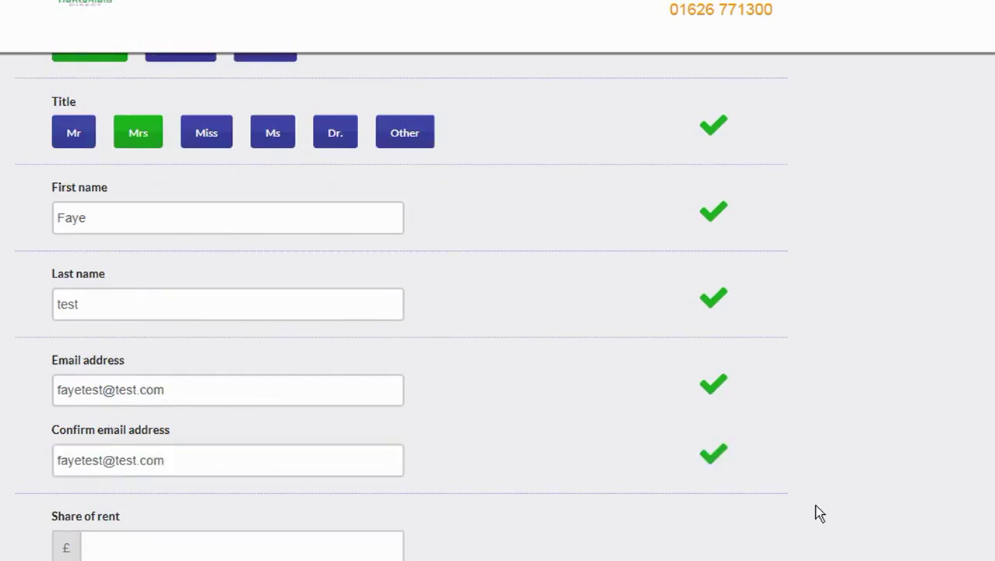
Set the tenant's share of rent to £550 and answer No to paying rent in advance.
scroll(667, 490, "down", 1)
scroll(667, 491, "down", 1)
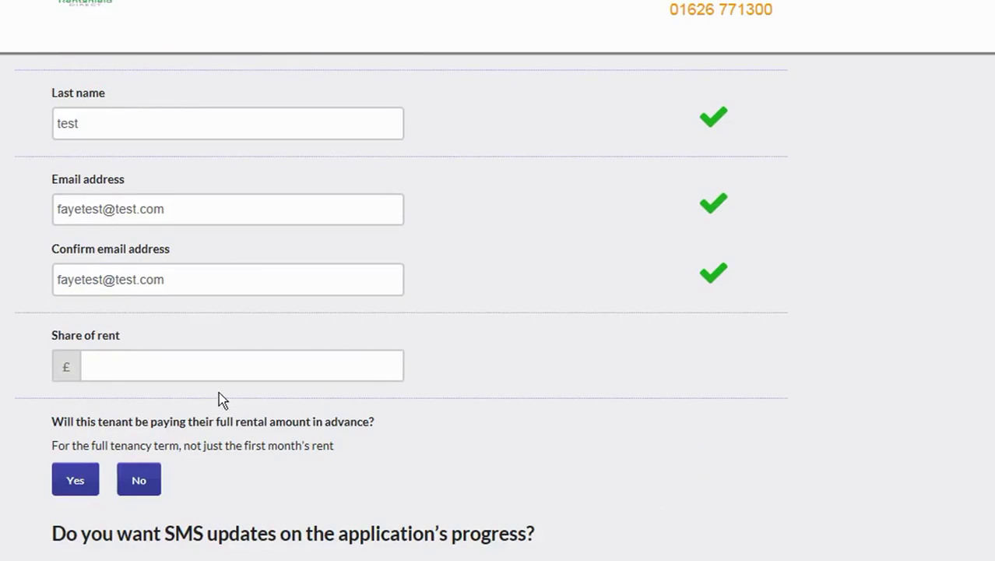
left_click(177, 371)
type("5")
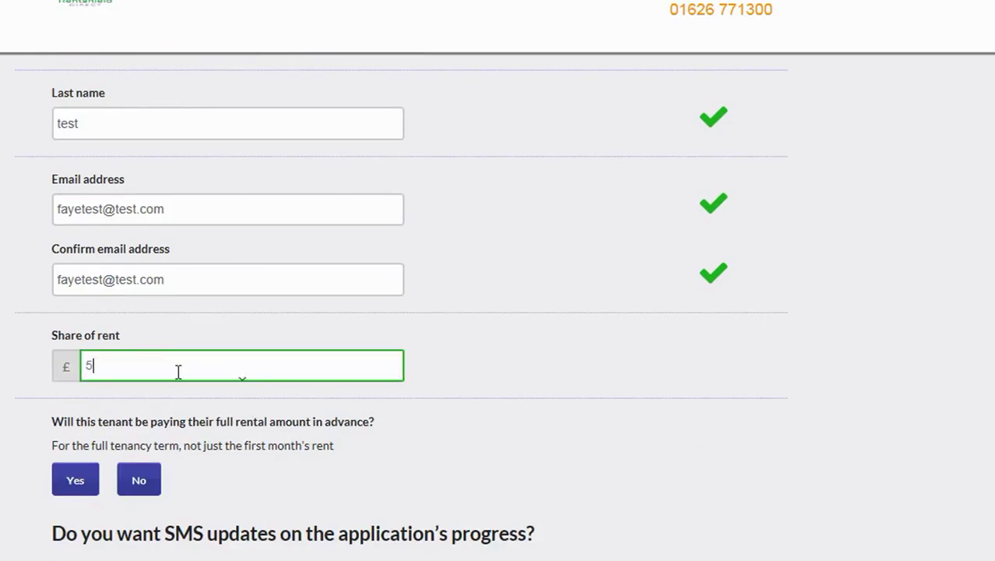
type("50")
left_click(721, 479)
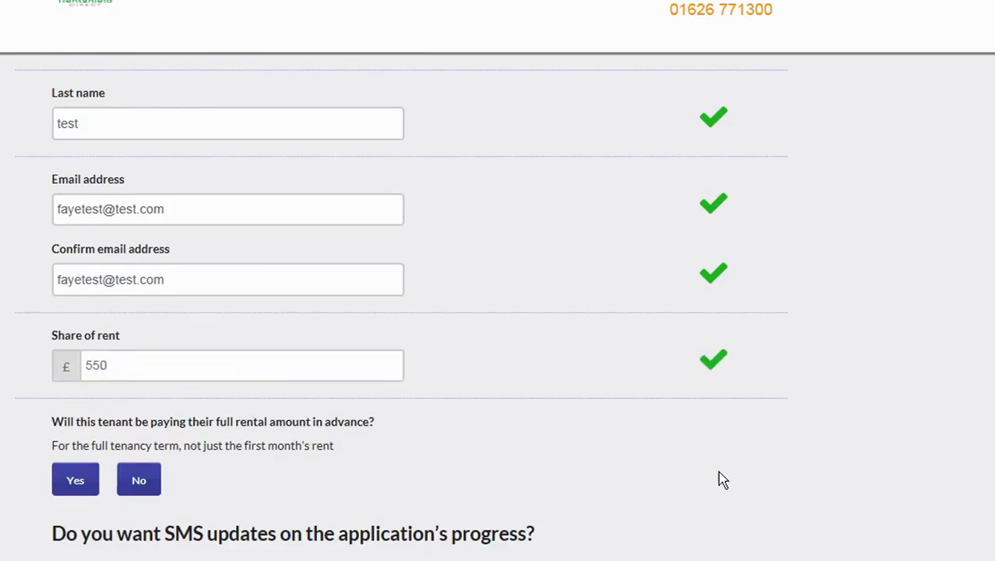
scroll(127, 482, "down", 1)
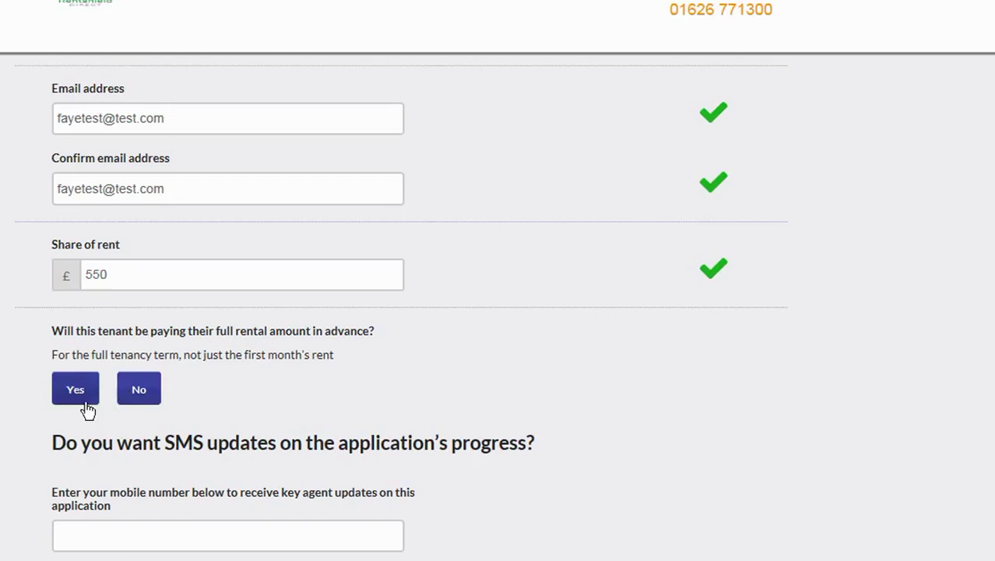
left_click(140, 389)
scroll(786, 491, "down", 2)
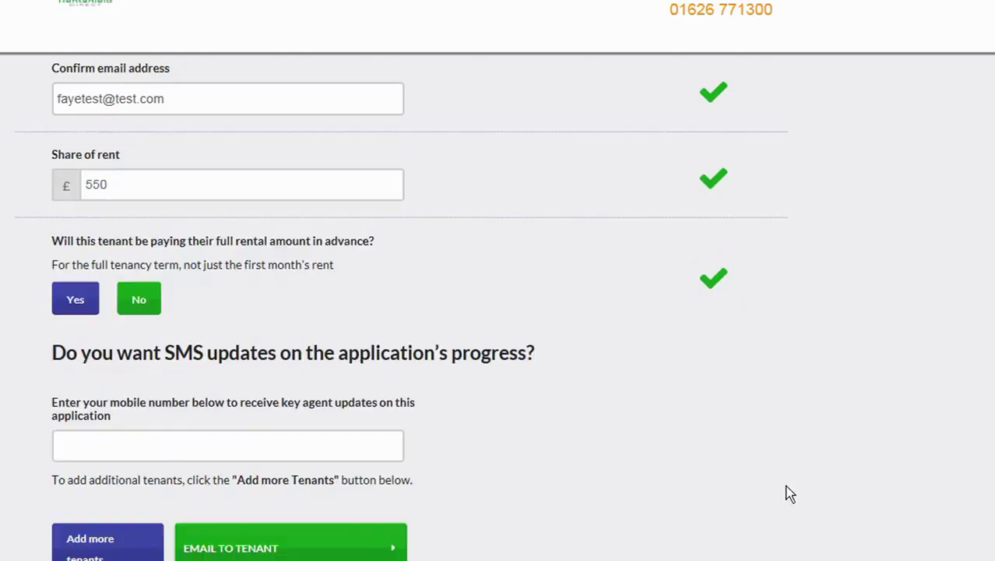
scroll(785, 494, "down", 1)
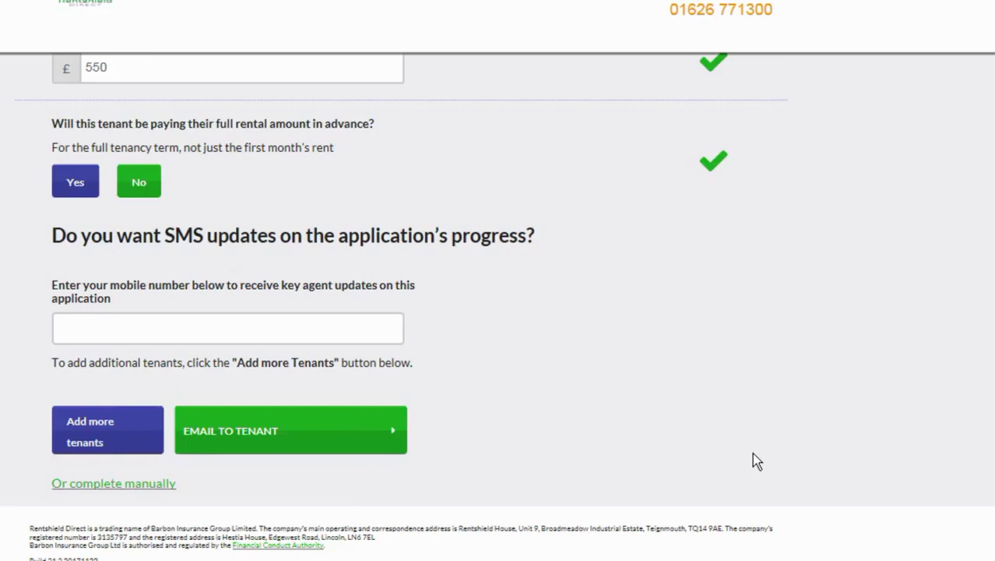
Scroll back up the form, then down the Referencing page to the reference tiles.
scroll(752, 460, "up", 7)
scroll(752, 460, "up", 11)
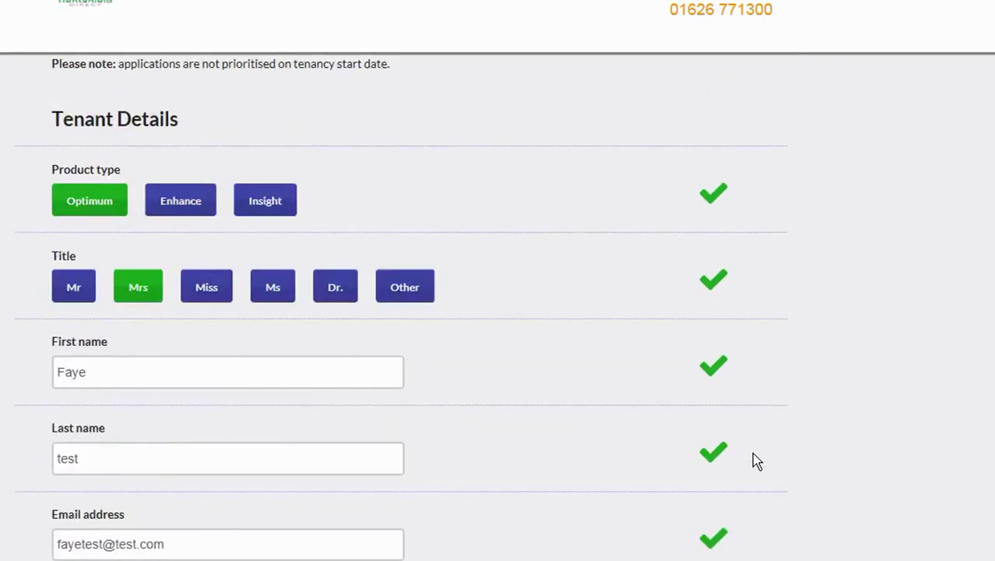
scroll(752, 454, "up", 1)
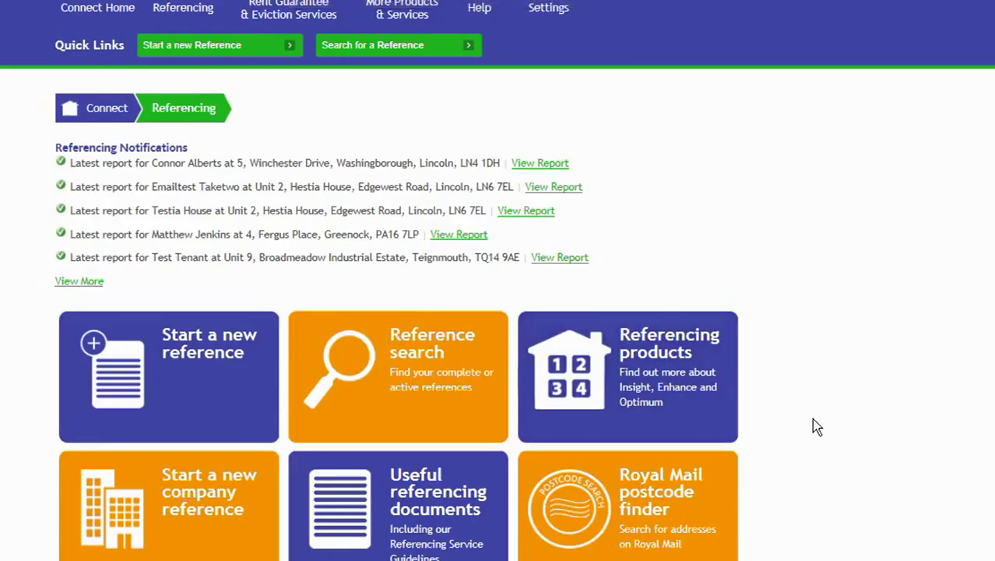
scroll(811, 413, "down", 1)
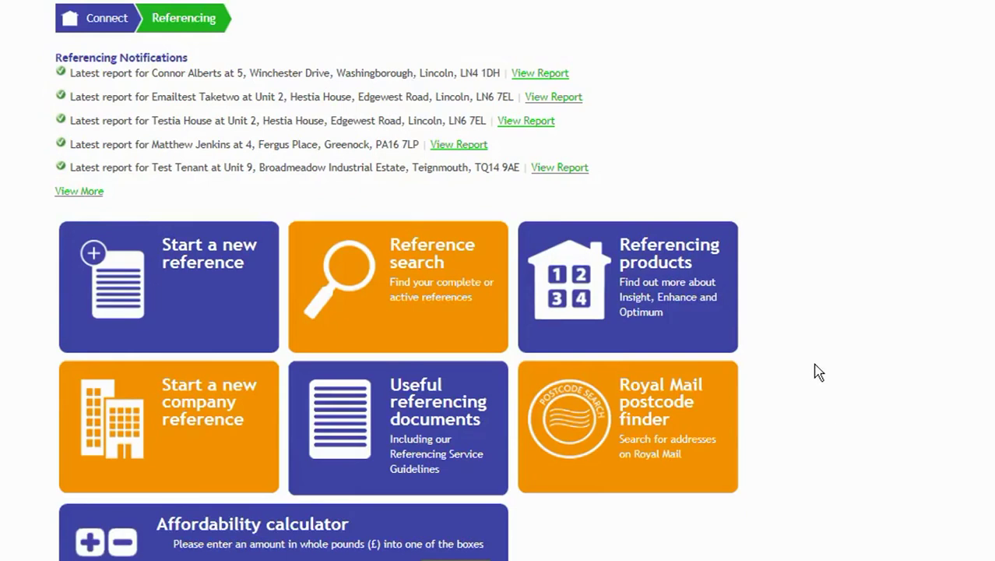
Open Reference Search and select the Reference Number field in the search form.
left_click(405, 310)
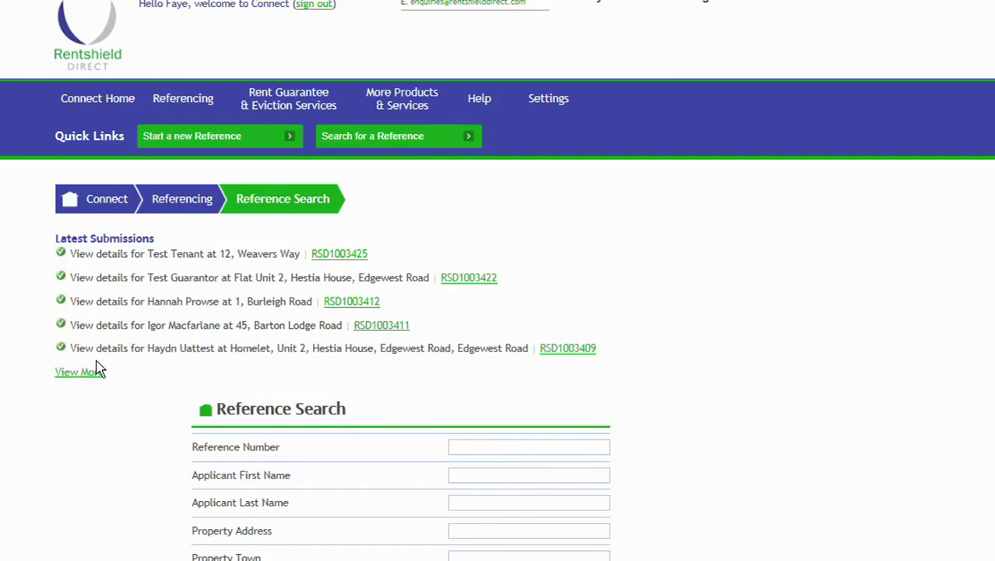
scroll(98, 364, "down", 2)
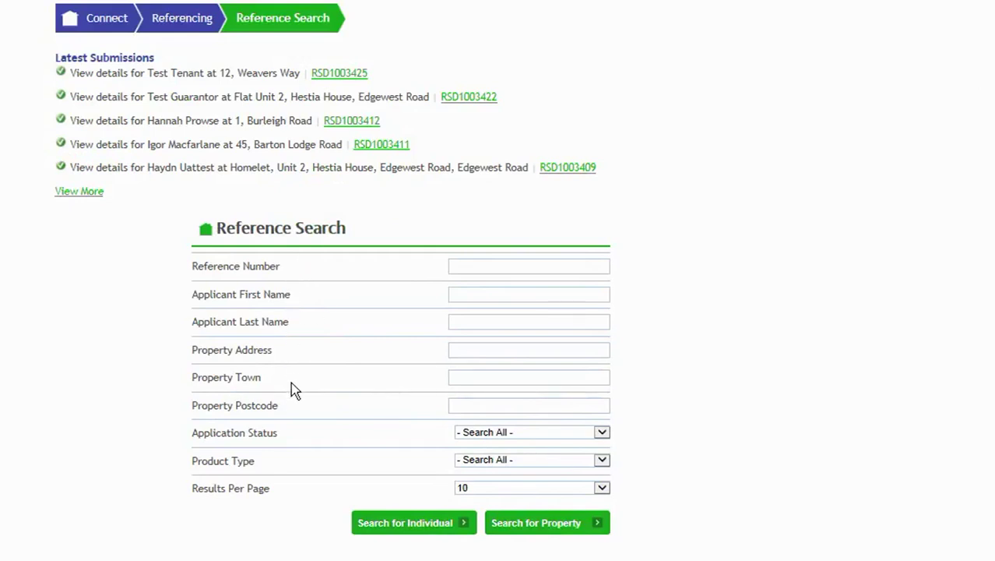
left_click(472, 270)
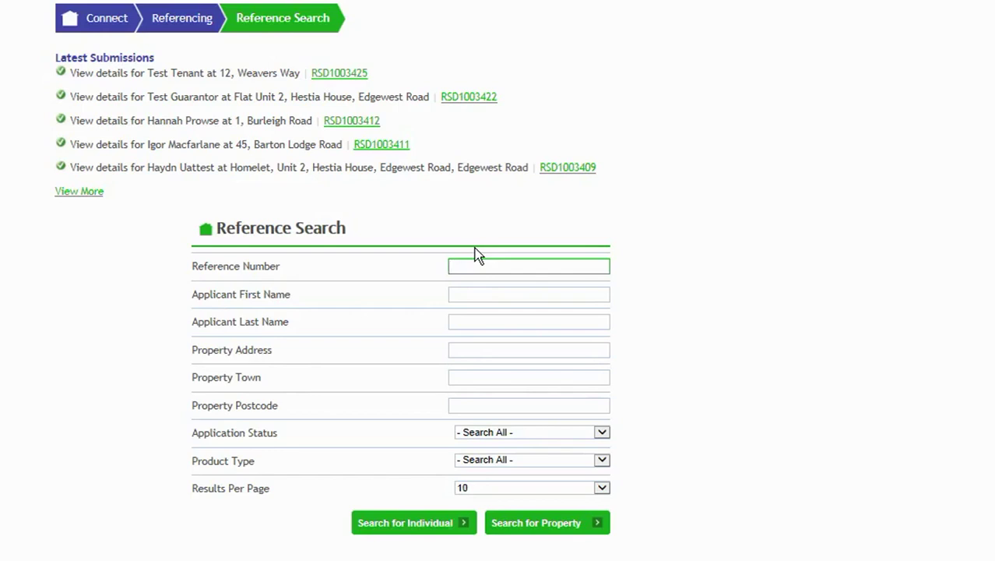
Search by the application's reference number and open the matching property's summary.
key("Return")
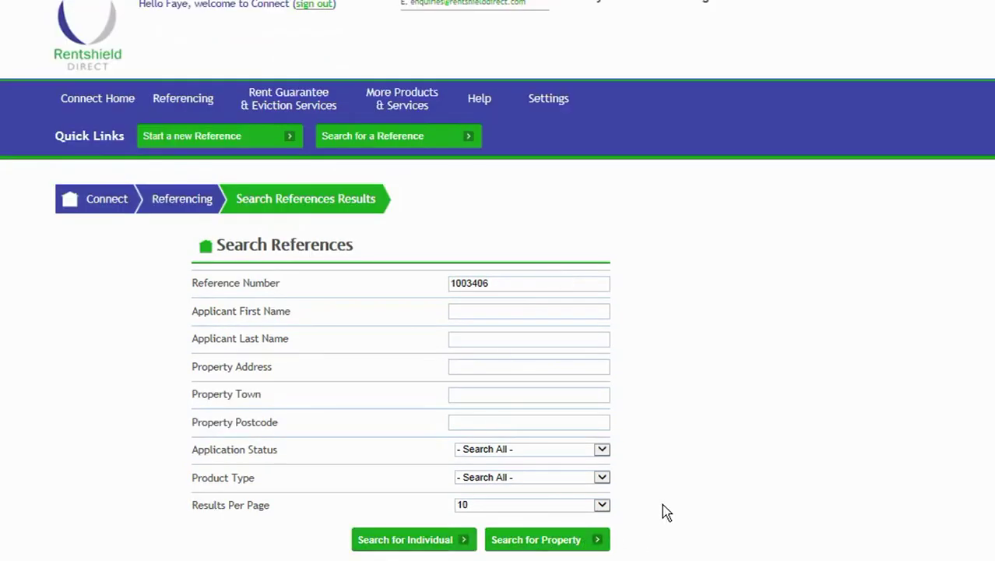
scroll(662, 511, "down", 2)
scroll(662, 511, "down", 2)
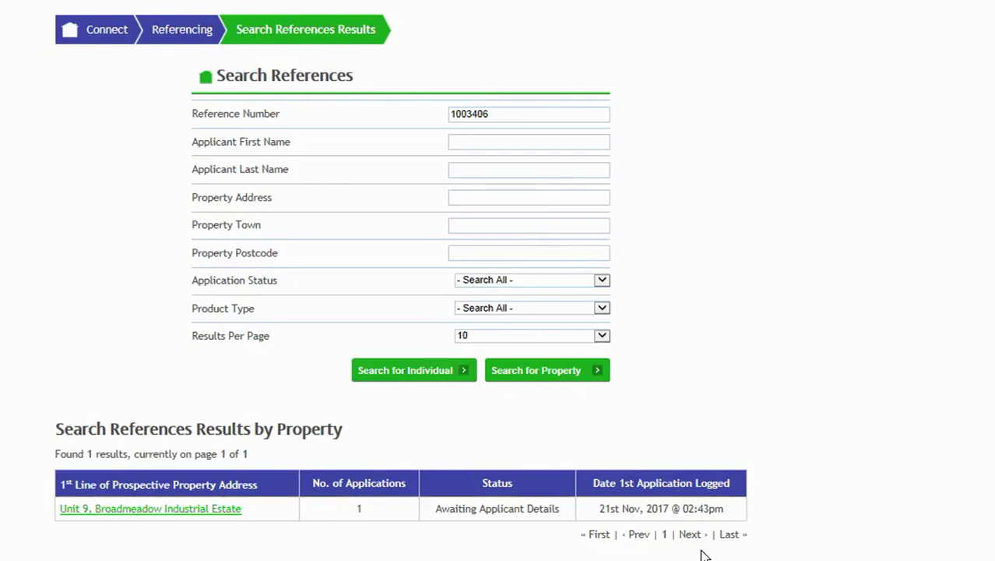
left_click(216, 508)
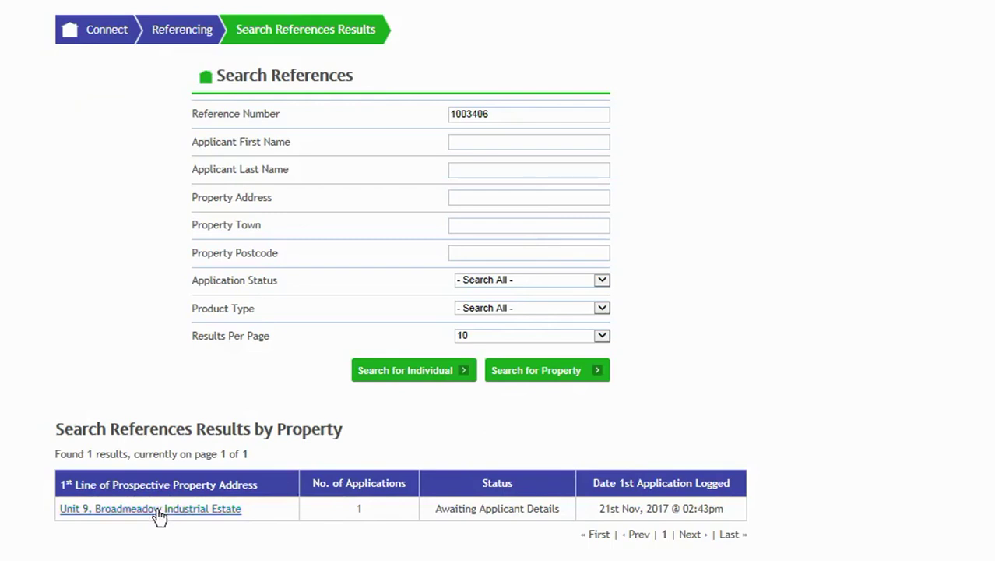
left_click(180, 510)
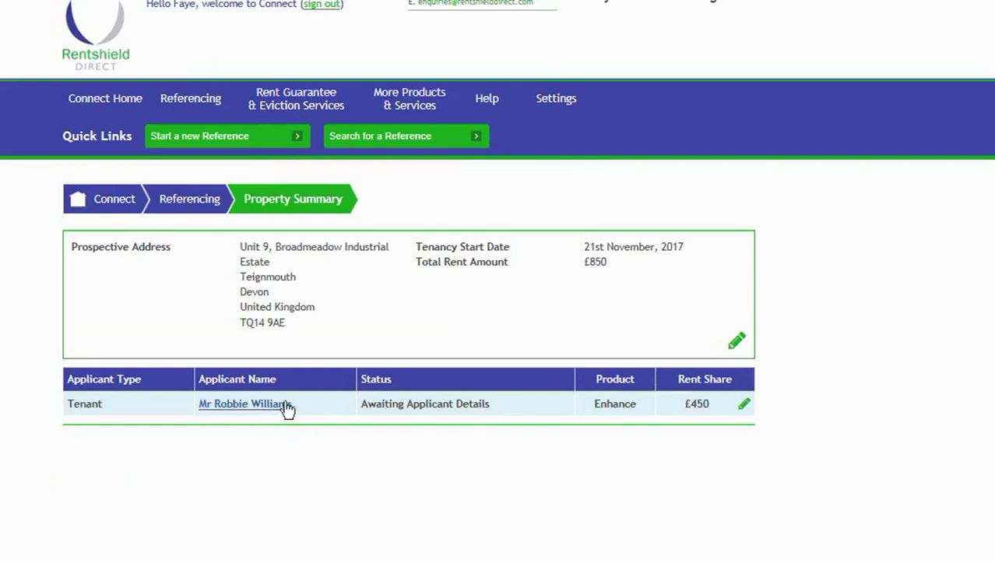
Open the tenant applicant's Enhance reference and scroll to its progress checklist.
left_click(378, 418)
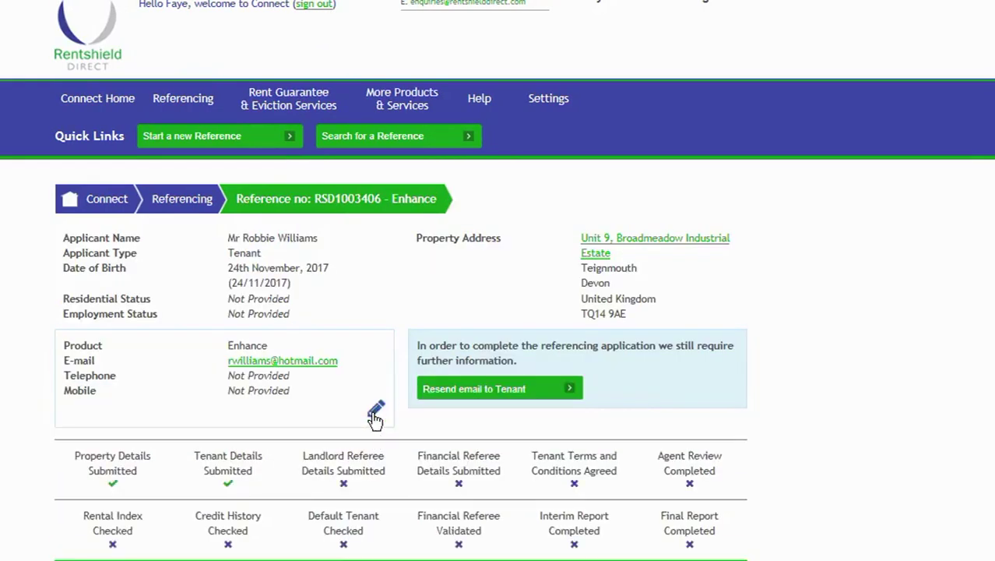
scroll(375, 420, "down", 1)
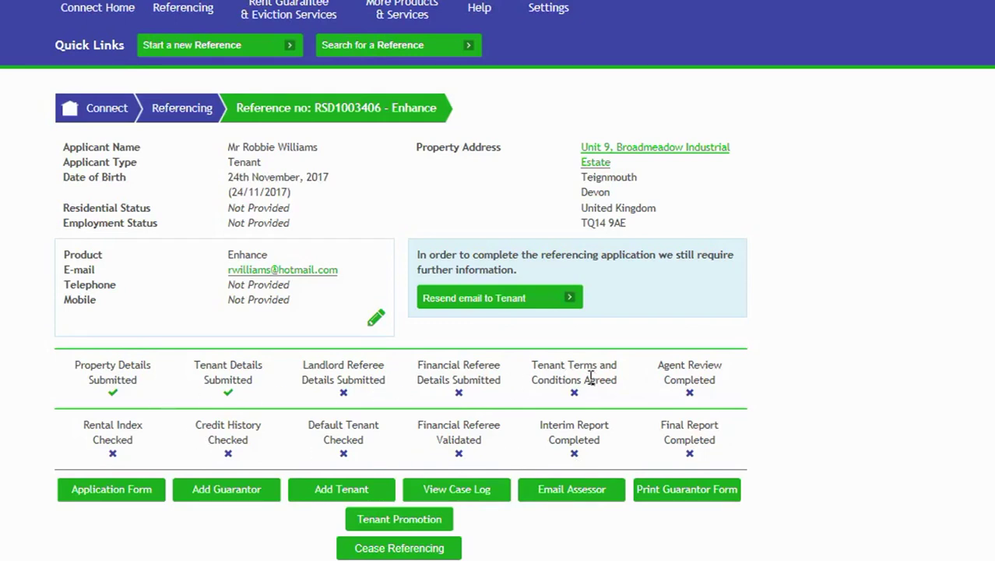
scroll(591, 382, "down", 1)
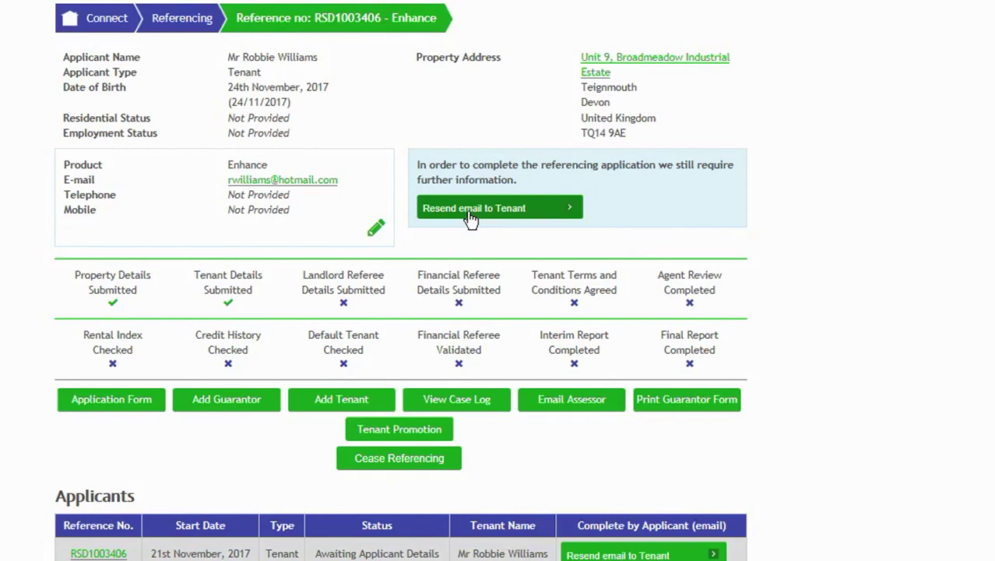
scroll(471, 218, "down", 1)
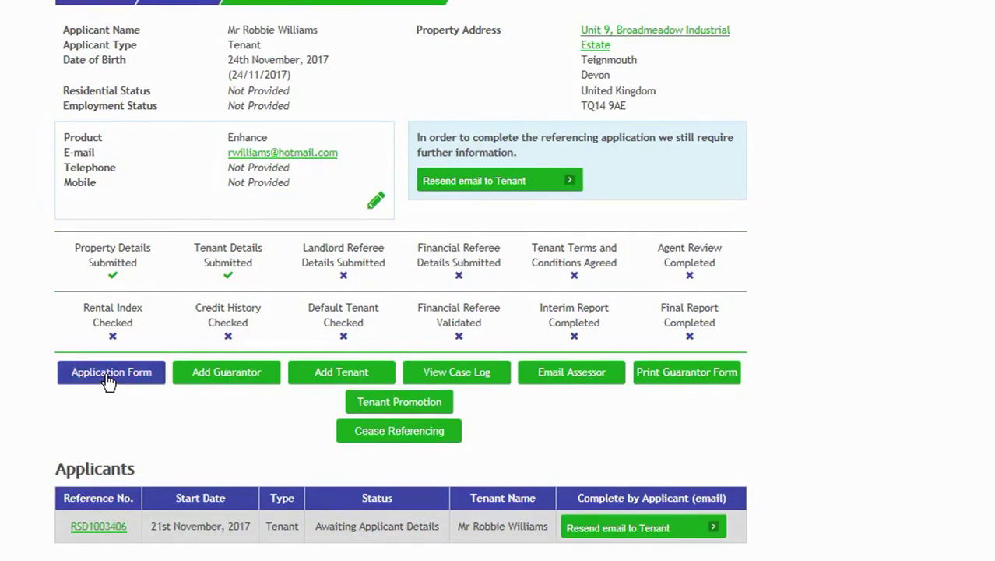
left_click(109, 375)
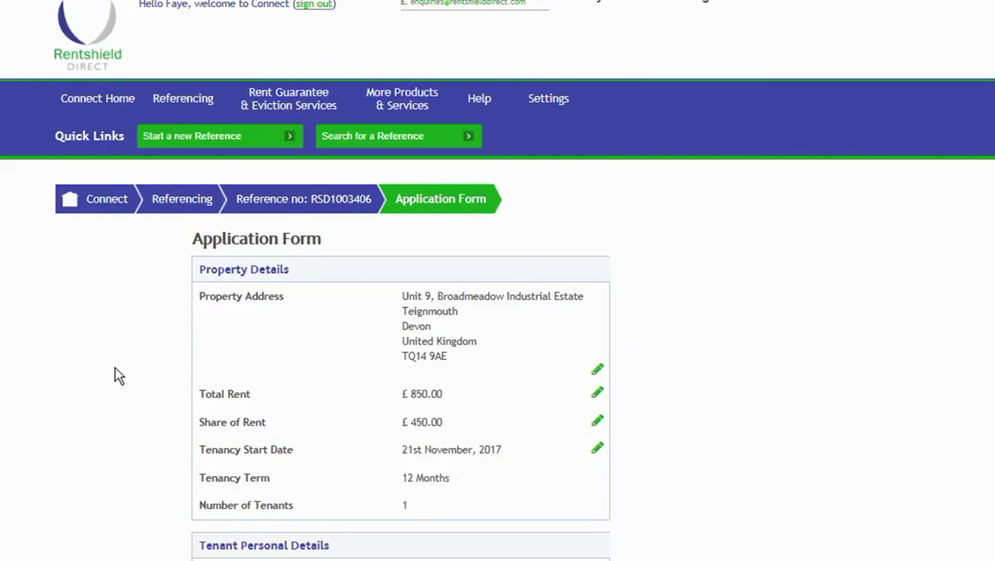
scroll(116, 366, "down", 2)
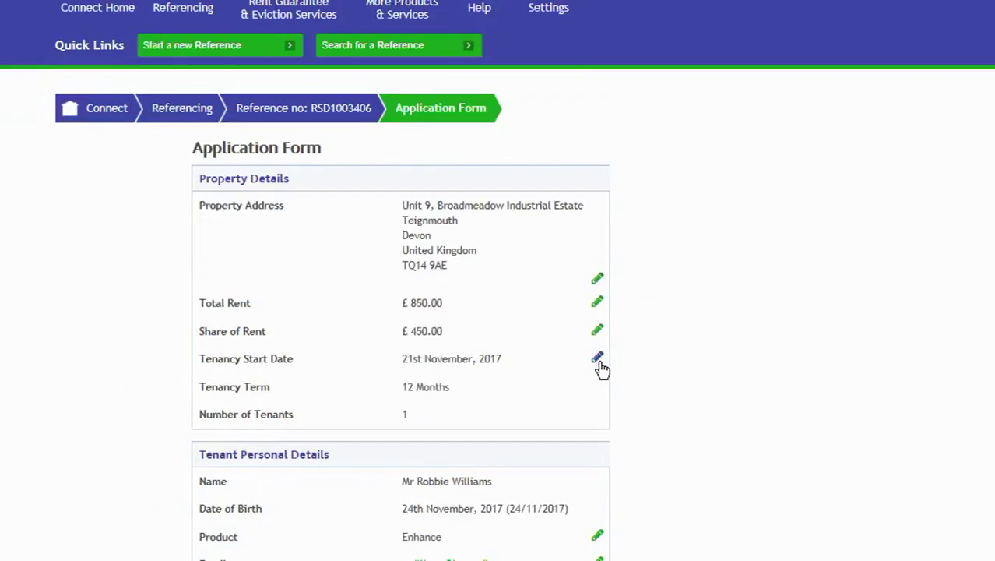
scroll(600, 377, "down", 2)
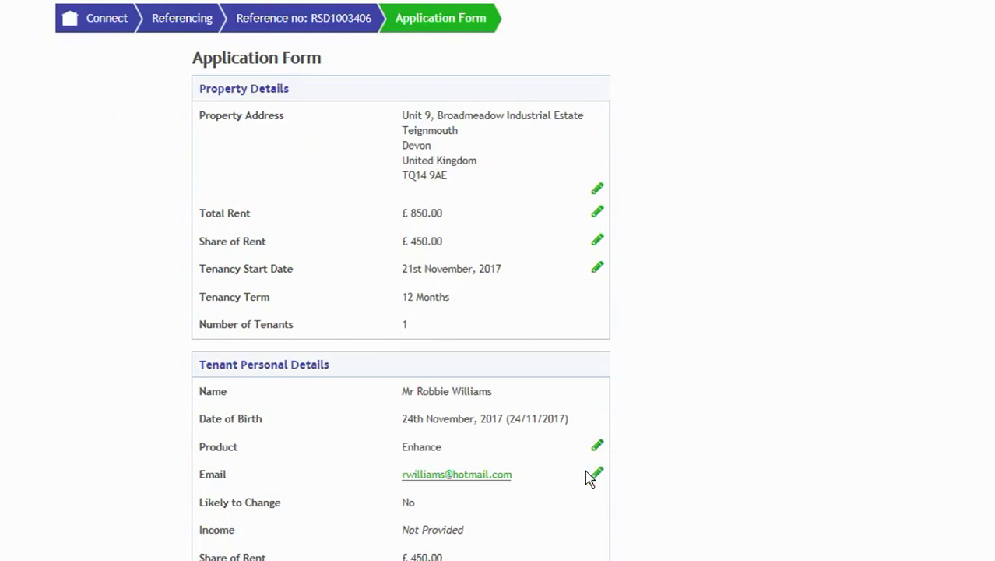
scroll(584, 463, "up", 2)
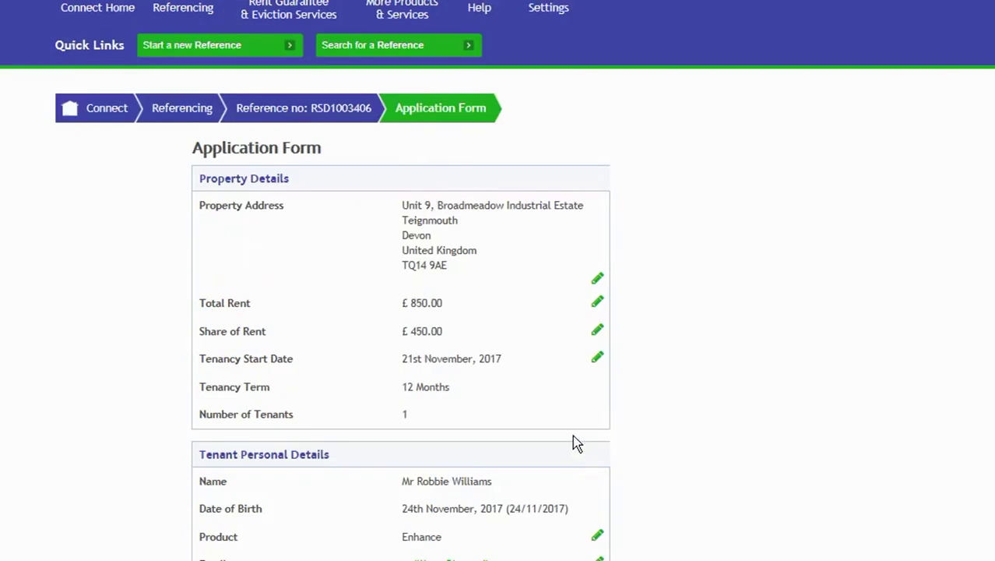
scroll(573, 436, "down", 5)
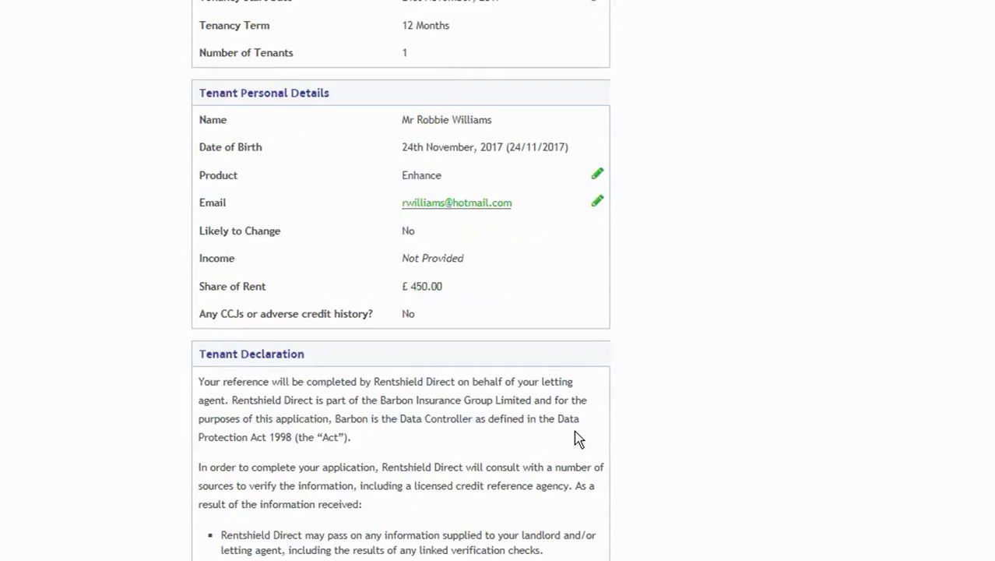
scroll(574, 436, "up", 6)
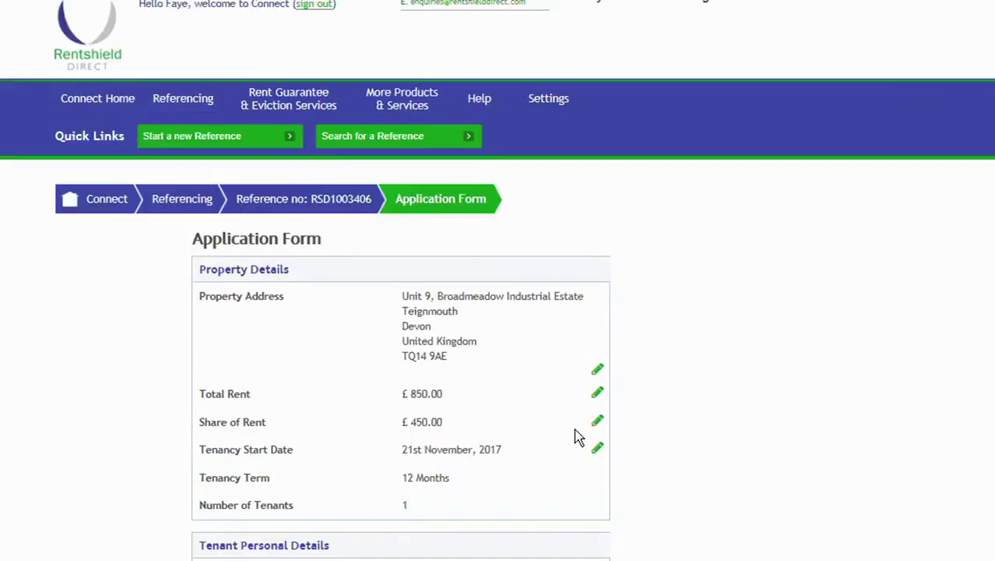
left_click(304, 215)
scroll(298, 225, "down", 1)
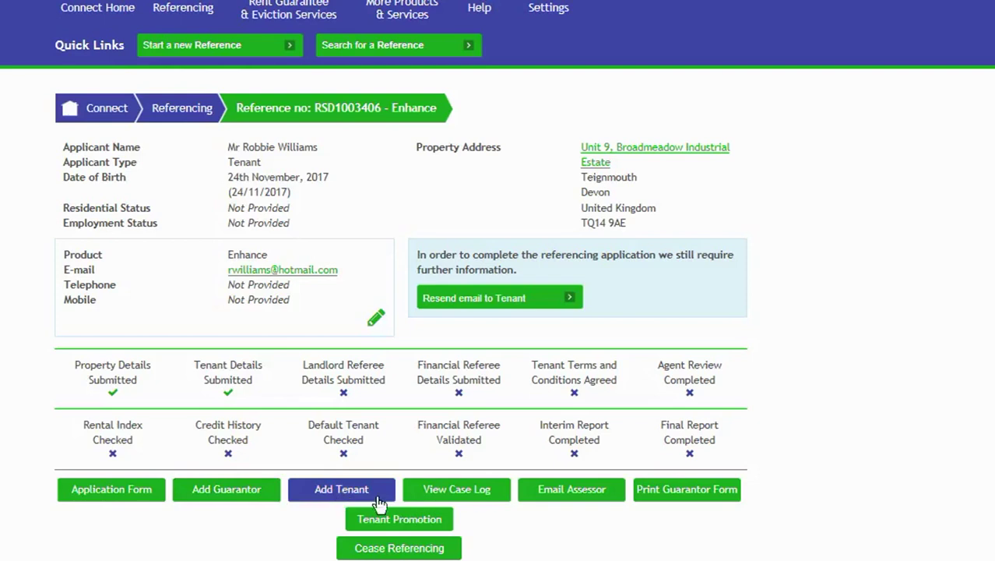
left_click(457, 488)
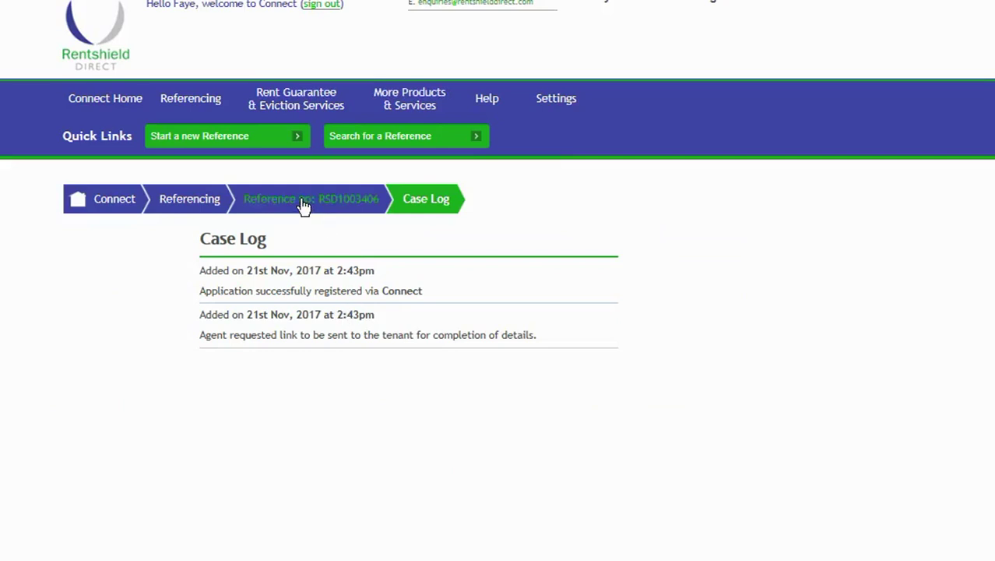
scroll(383, 348, "down", 3)
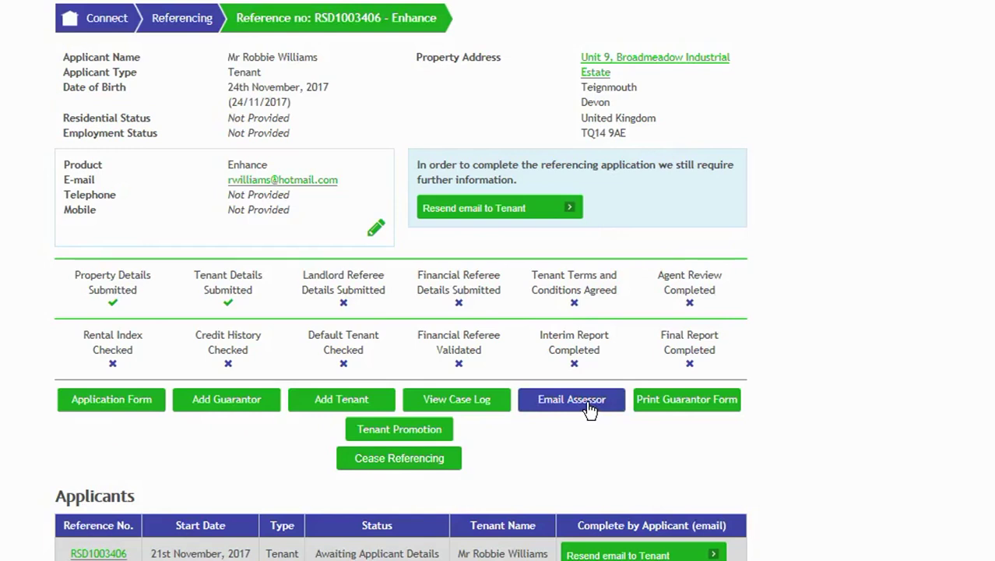
left_click(589, 409)
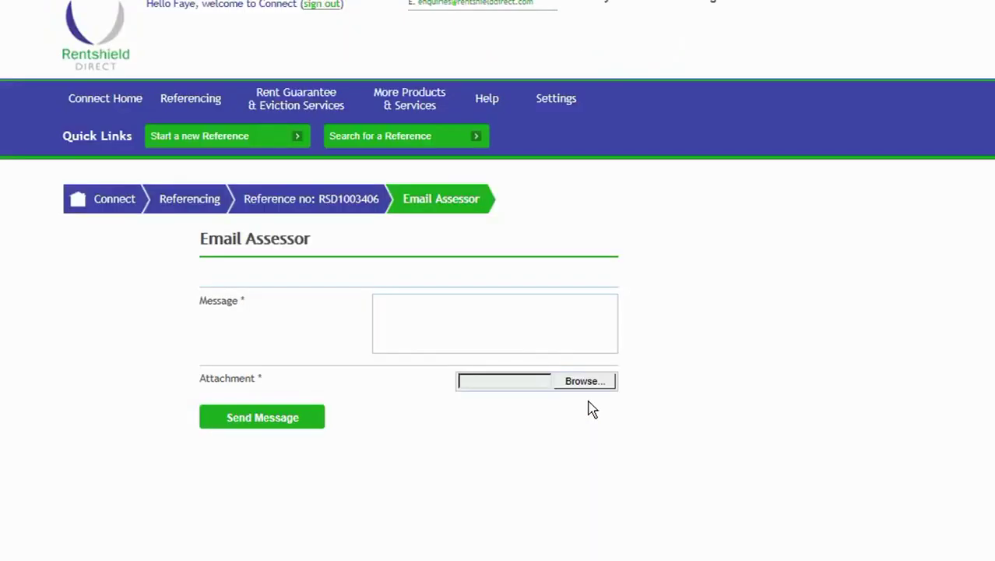
left_click(483, 311)
left_click(345, 206)
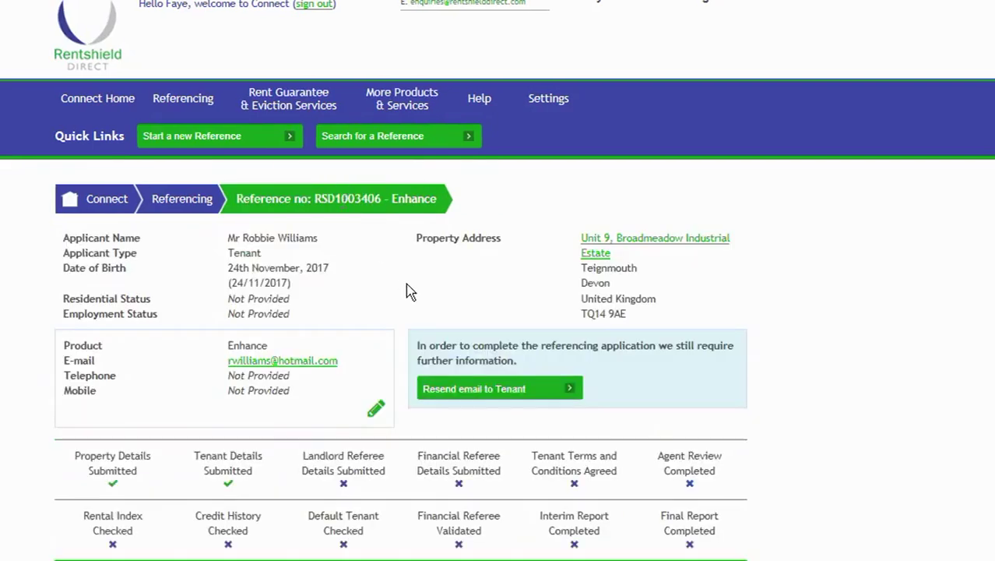
scroll(406, 290, "down", 3)
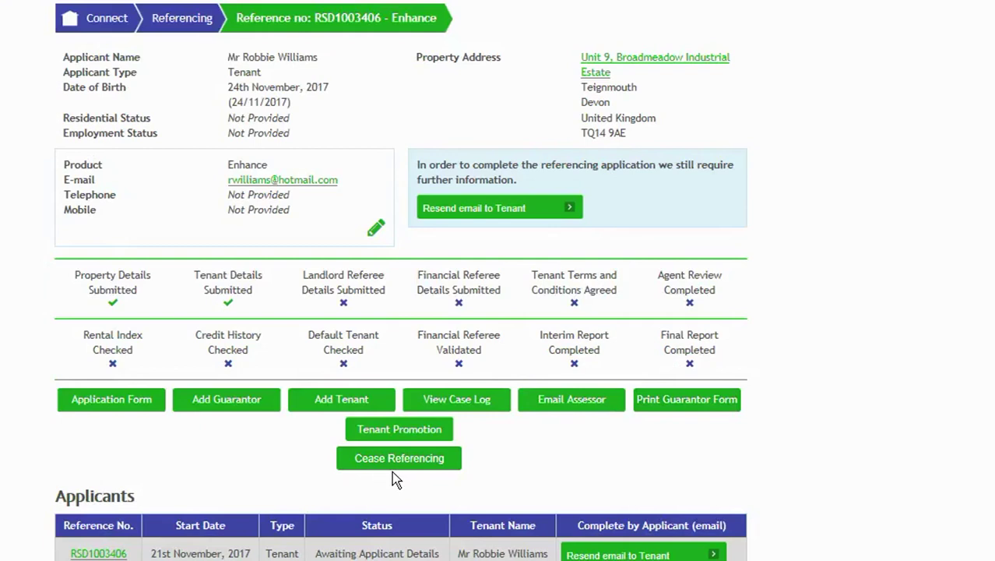
scroll(393, 477, "down", 1)
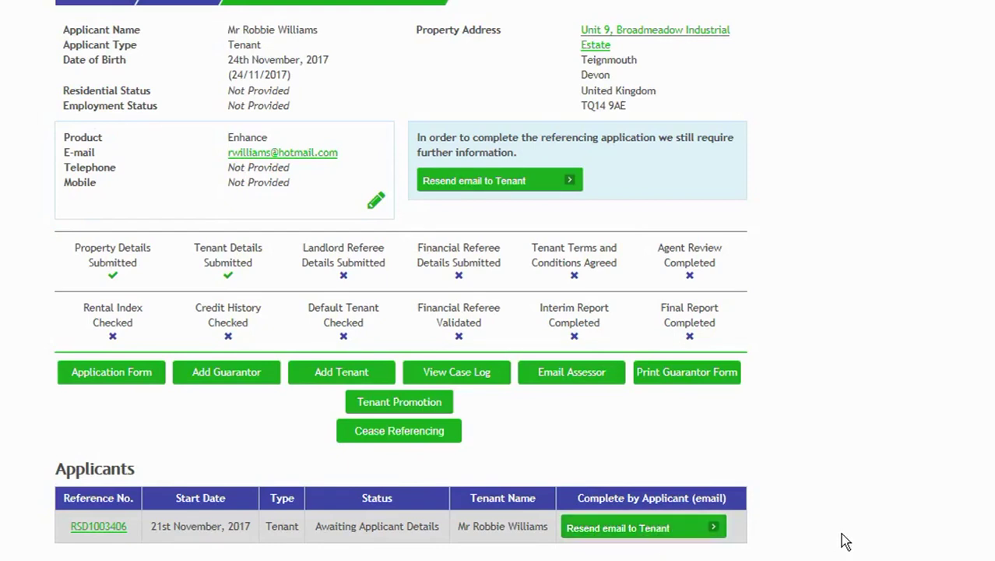
scroll(841, 535, "up", 3)
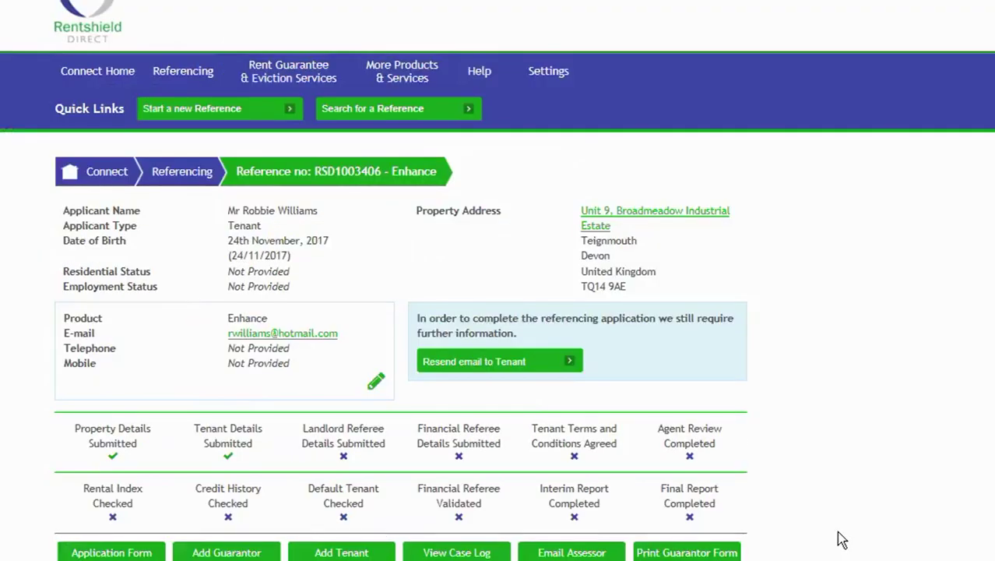
Scroll down and back up the tenant's reference page.
scroll(830, 539, "down", 1)
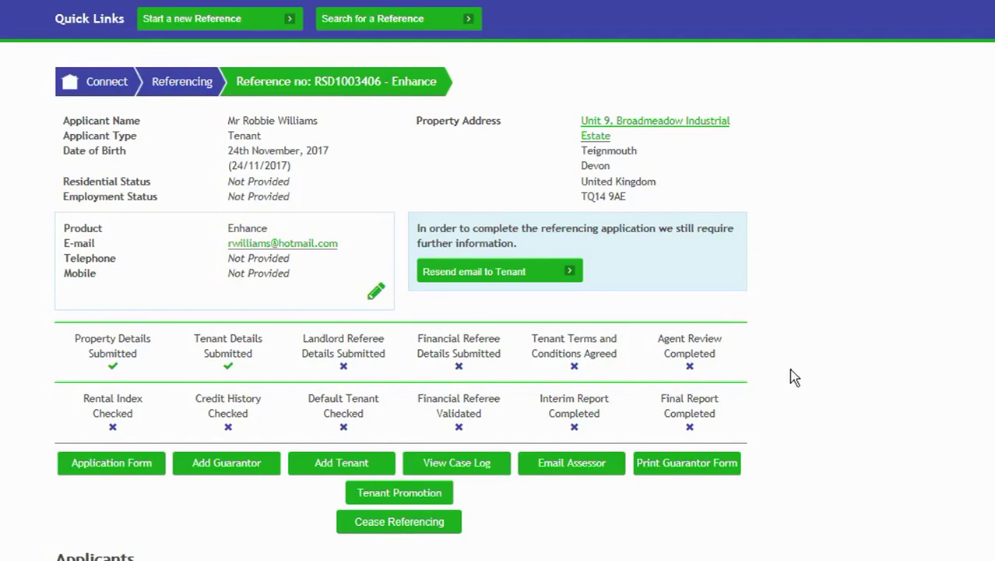
scroll(793, 376, "up", 2)
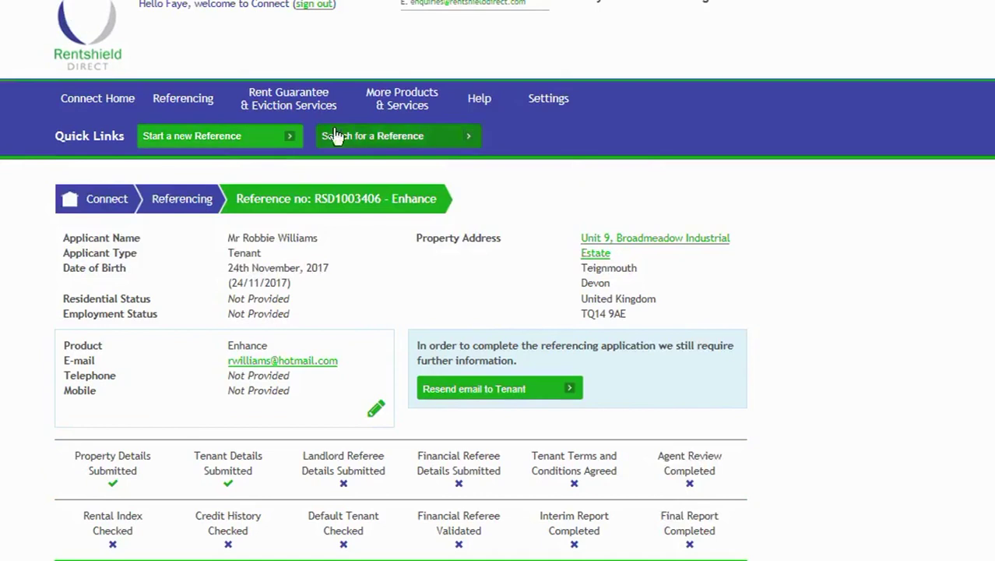